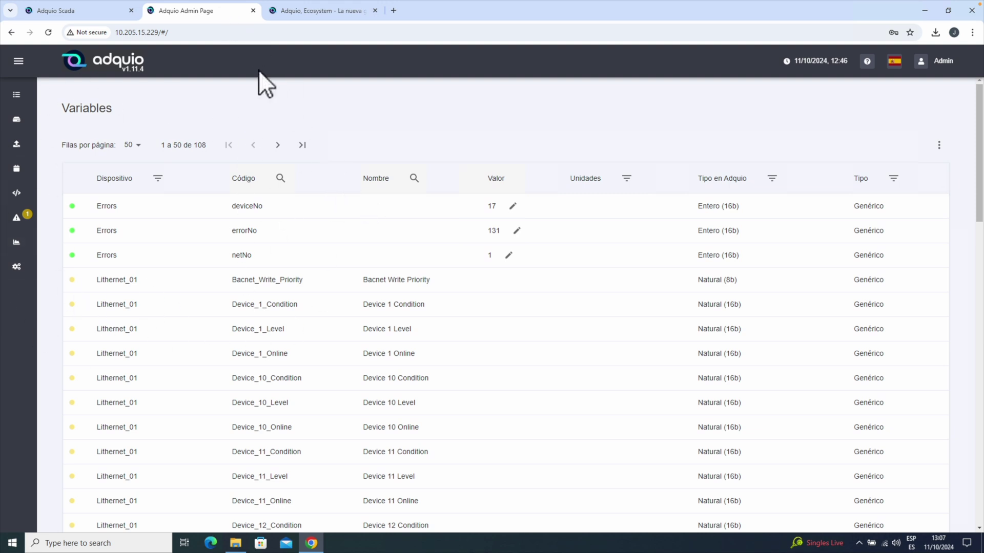
Return to the Adquio Admin Page and open Export from the expanded sidebar
{"action": "left_click", "coordinate": [97, 16]}
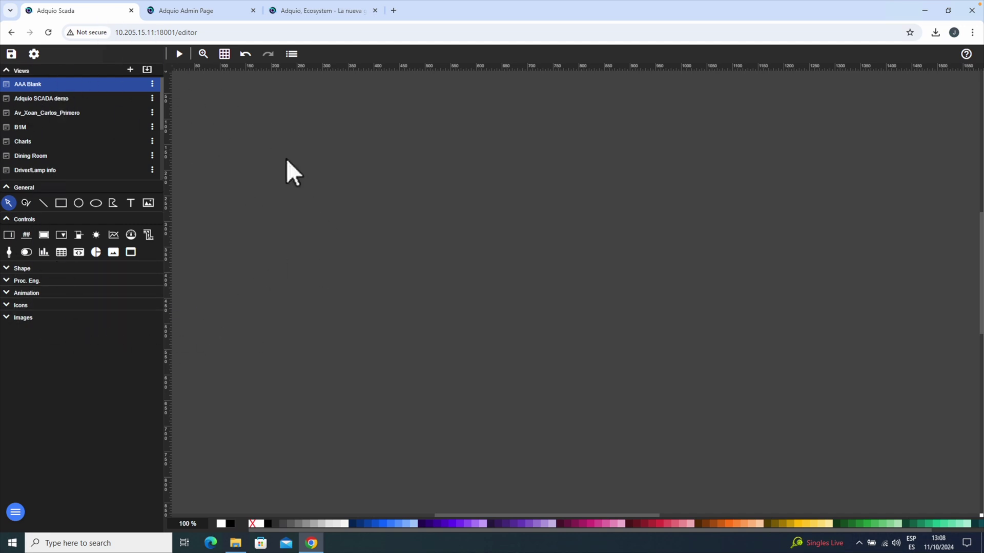
{"action": "left_click", "coordinate": [327, 10]}
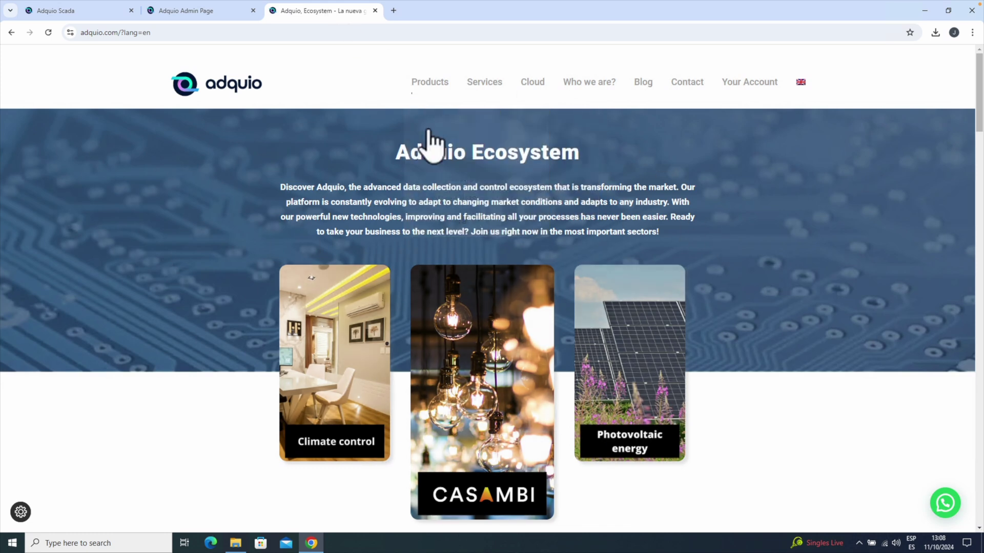
{"action": "left_click", "coordinate": [179, 11]}
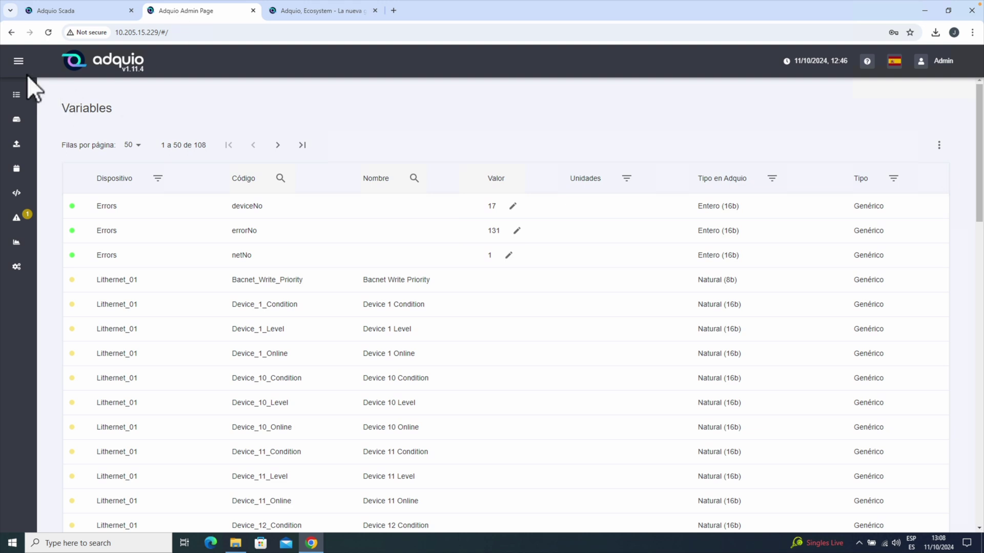
{"action": "left_click", "coordinate": [18, 61]}
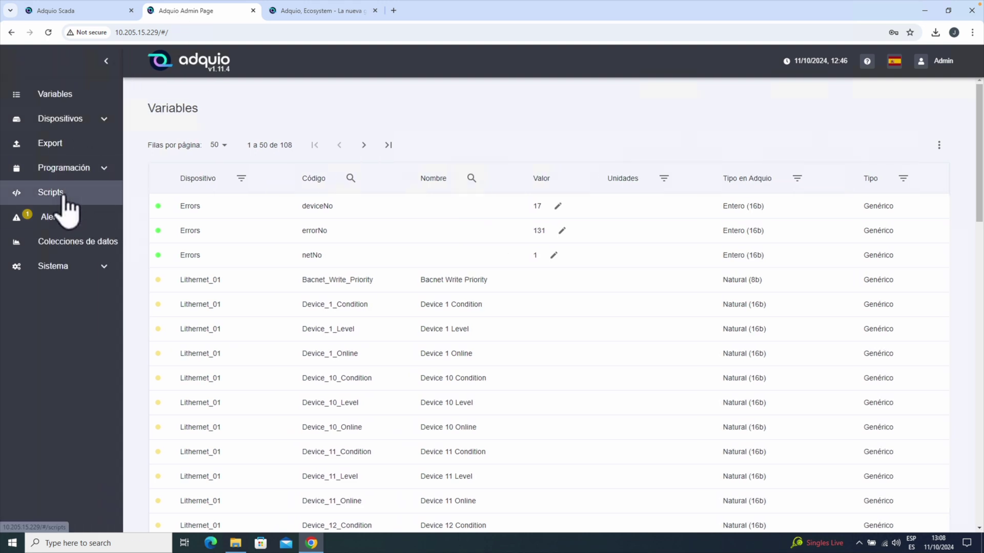
{"action": "left_click", "coordinate": [57, 145]}
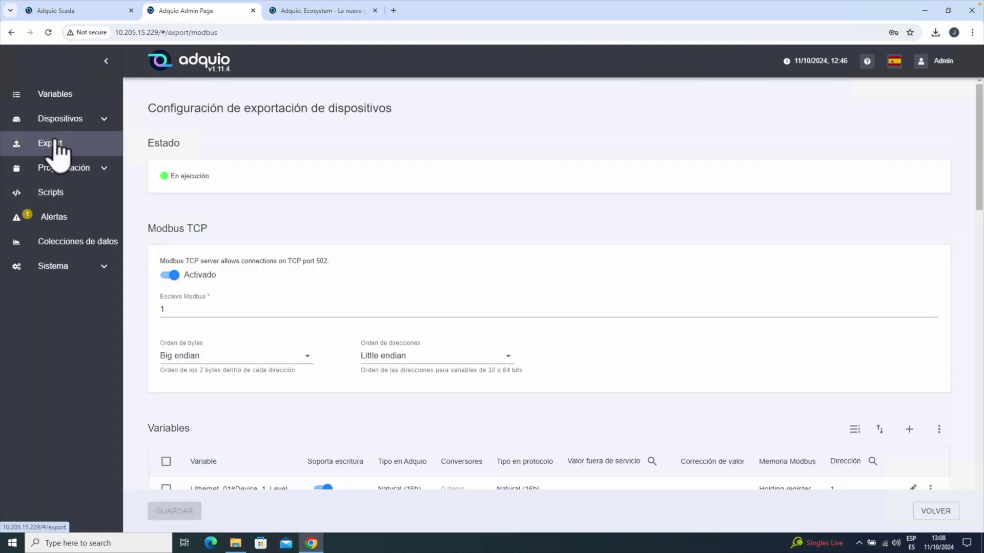
Reveal the Modbus export's JSON with MOSTRAR JSON (AVANZADO)
{"action": "scroll", "coordinate": [446, 251], "scroll_direction": "down", "scroll_amount": 5}
{"action": "scroll", "coordinate": [453, 248], "scroll_direction": "down", "scroll_amount": 17}
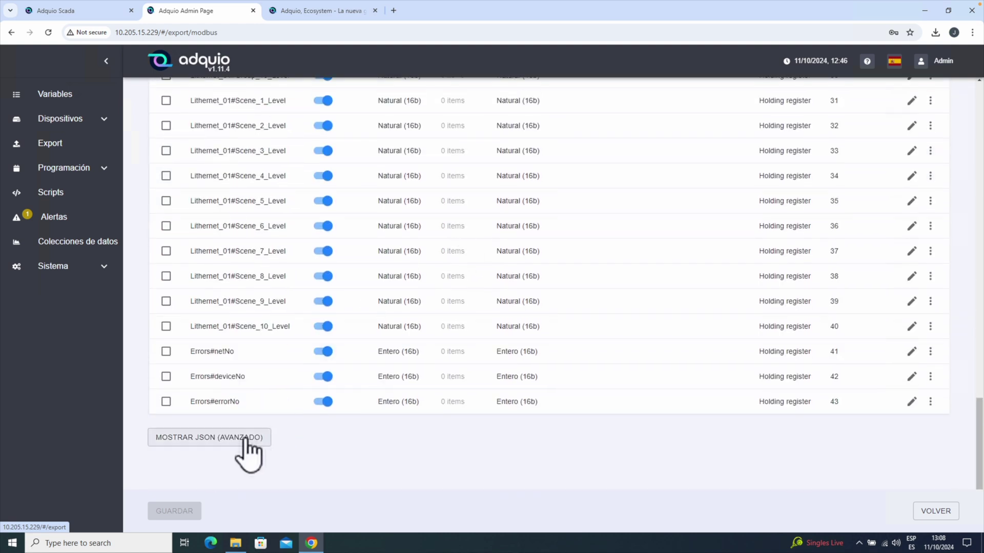
{"action": "left_click", "coordinate": [212, 443]}
{"action": "scroll", "coordinate": [466, 332], "scroll_direction": "down", "scroll_amount": 7}
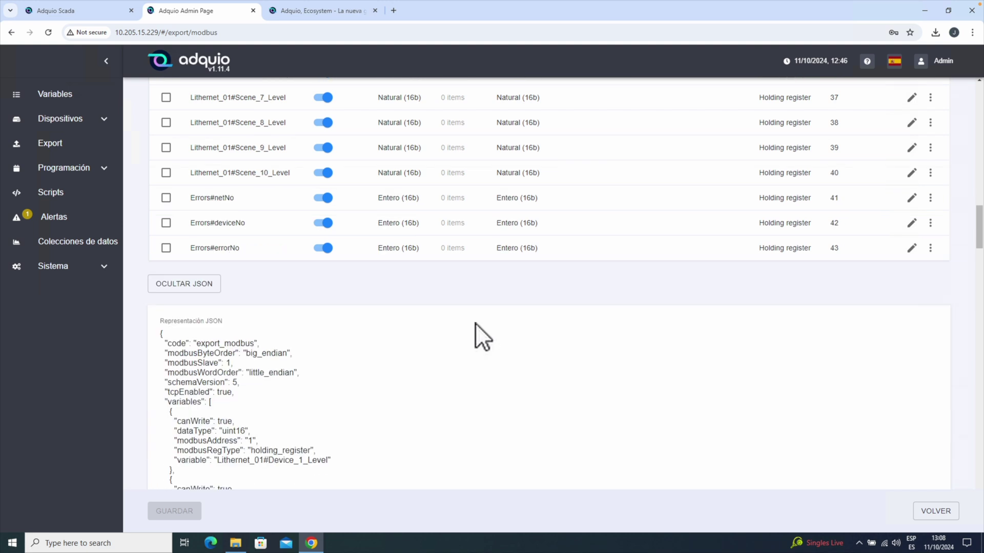
Select and copy the entire export JSON, then start a Windows search
{"action": "right_click", "coordinate": [345, 248]}
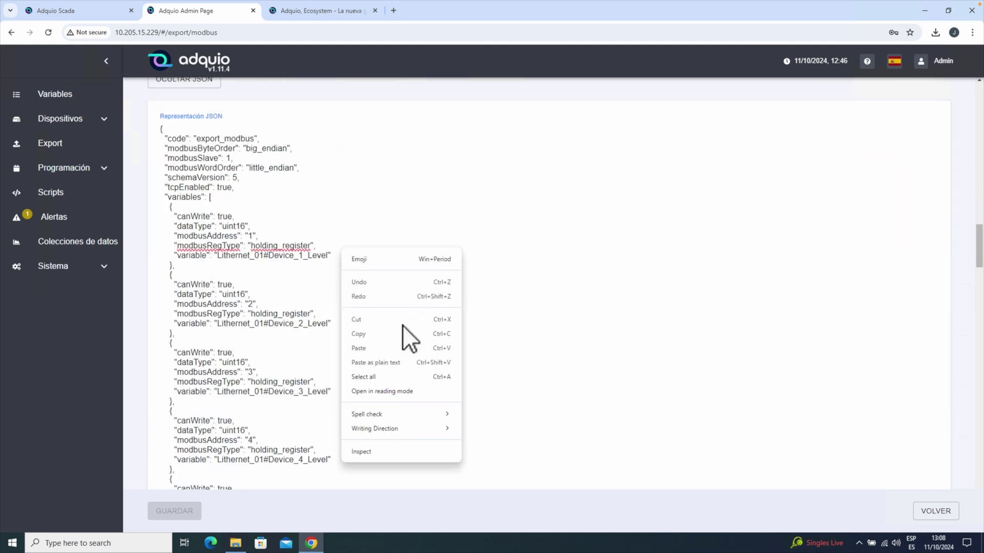
{"action": "left_click", "coordinate": [371, 378]}
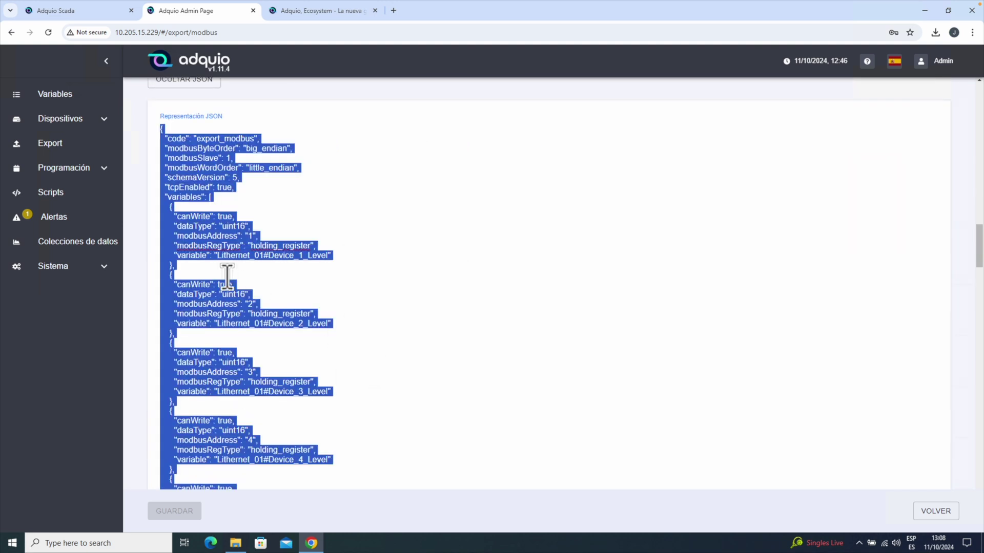
{"action": "right_click", "coordinate": [207, 235]}
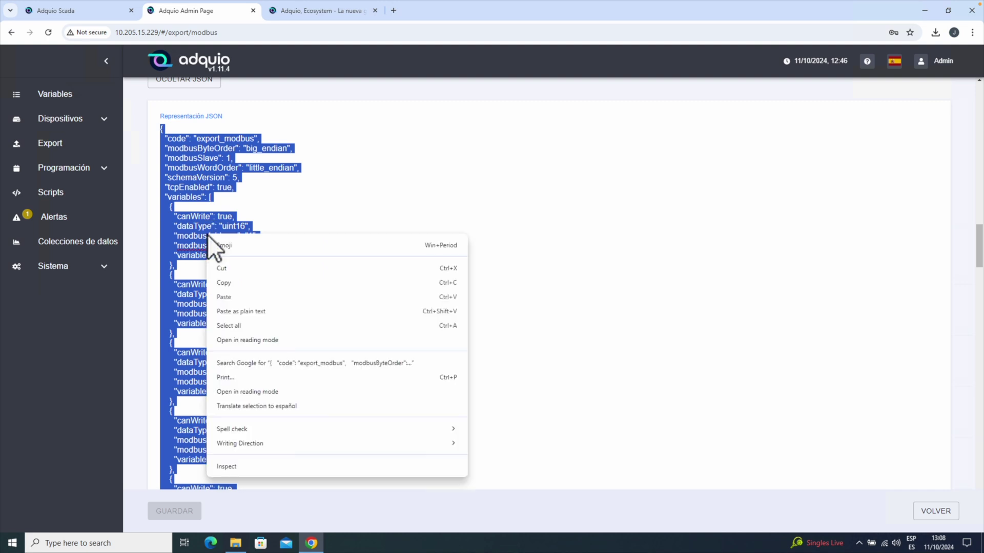
{"action": "left_click", "coordinate": [251, 283]}
{"action": "left_click", "coordinate": [115, 545]}
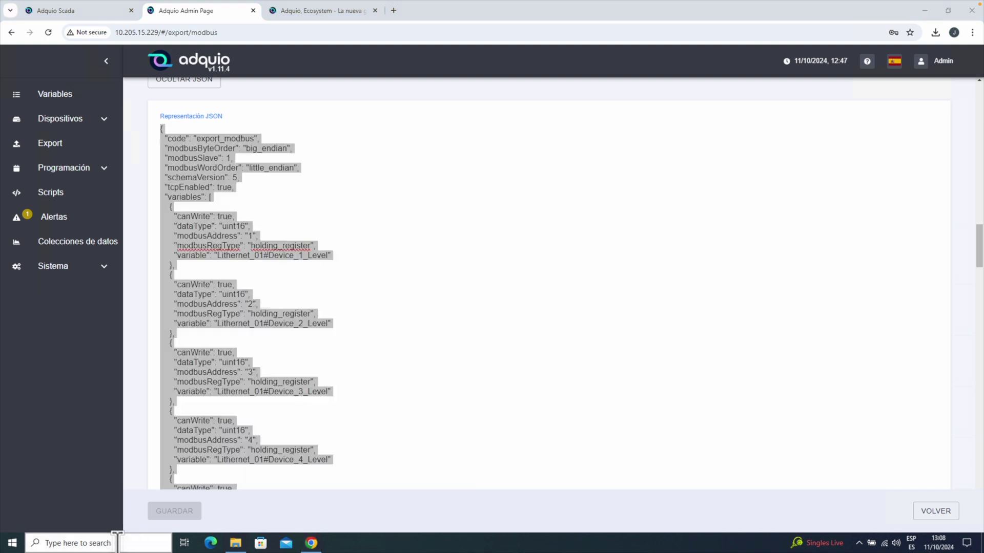
Launch Visual Studio Code and paste the copied JSON into the editor
{"action": "type", "text": "v"}
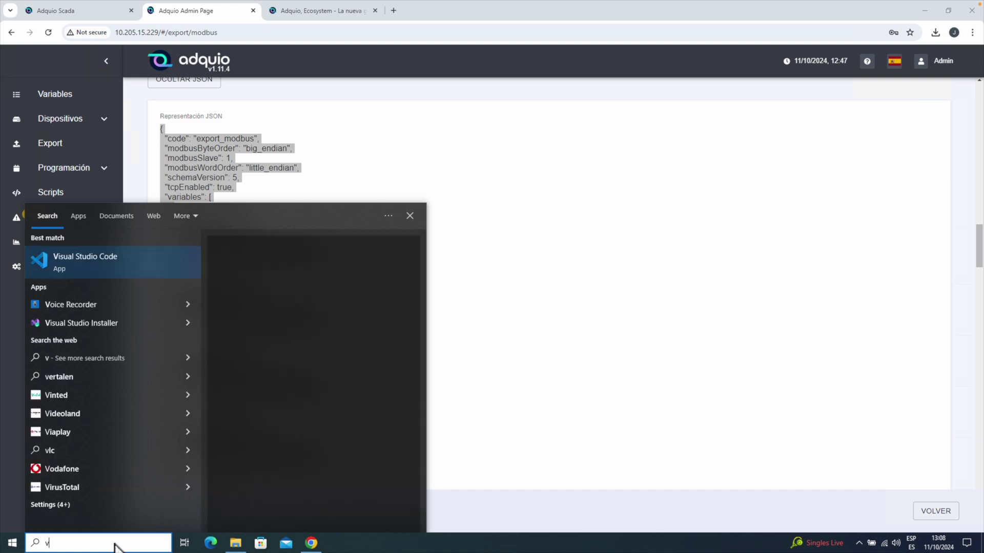
{"action": "key", "text": "Return"}
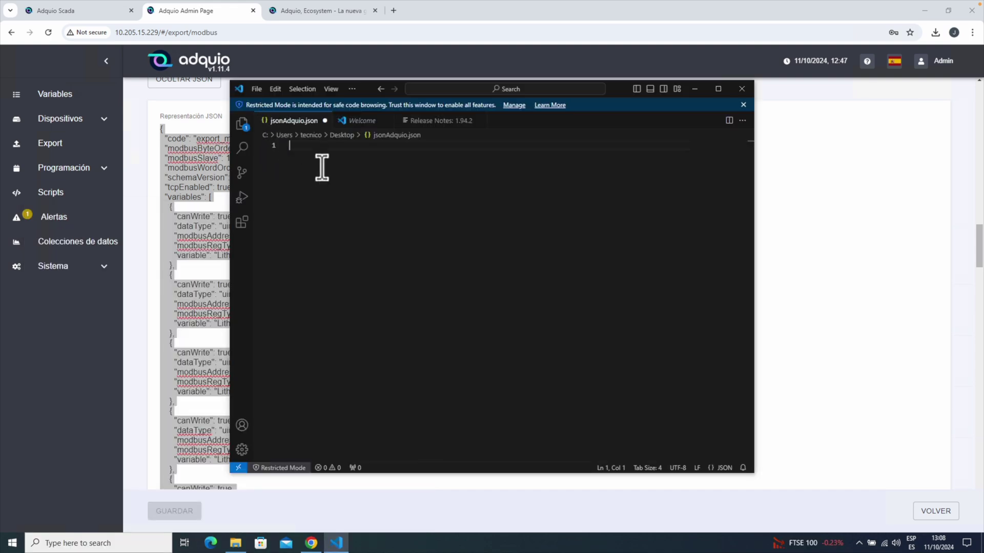
{"action": "right_click", "coordinate": [308, 152]}
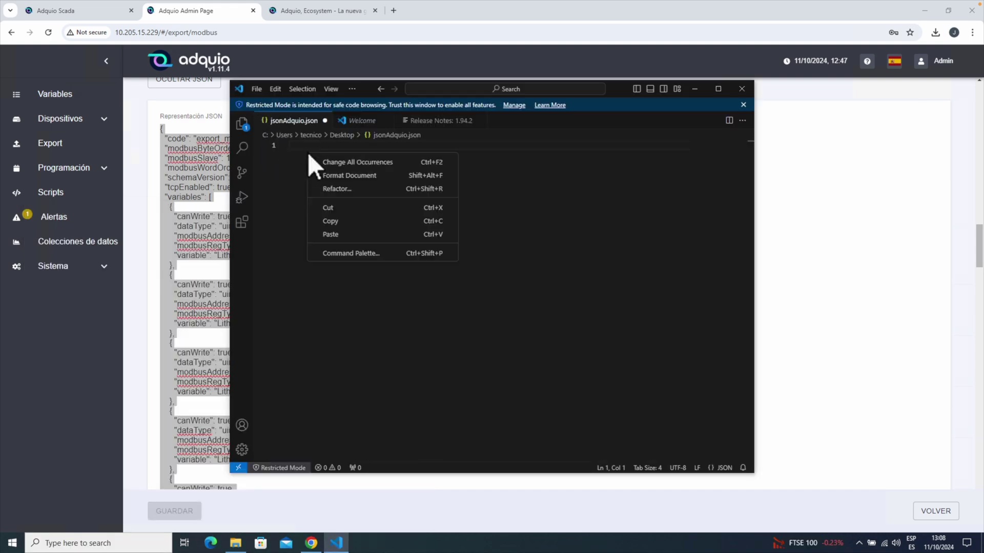
{"action": "left_click", "coordinate": [352, 234]}
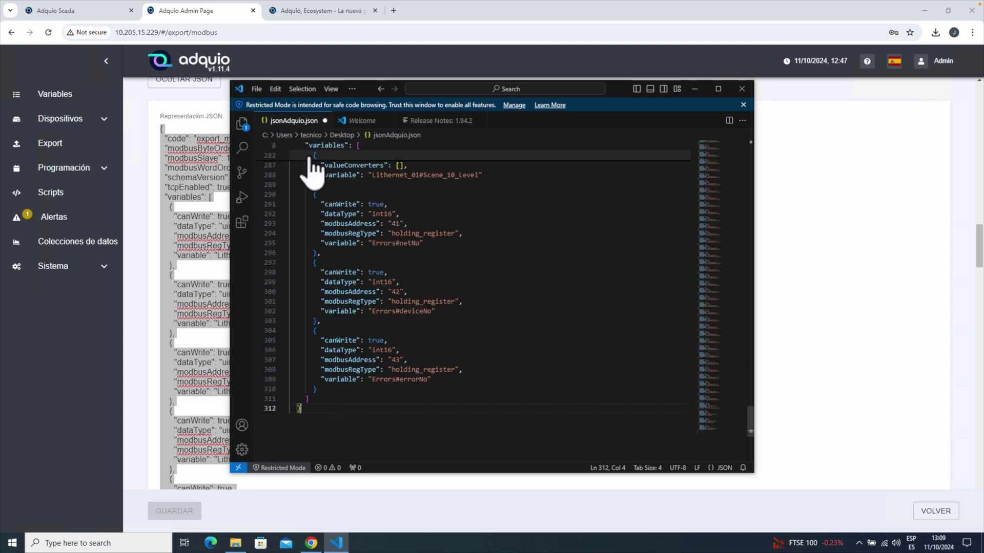
Save the 312-line JSON as jsonAdquio.json on the Desktop, replacing the existing file
{"action": "left_click", "coordinate": [256, 89]}
{"action": "left_click", "coordinate": [314, 307]}
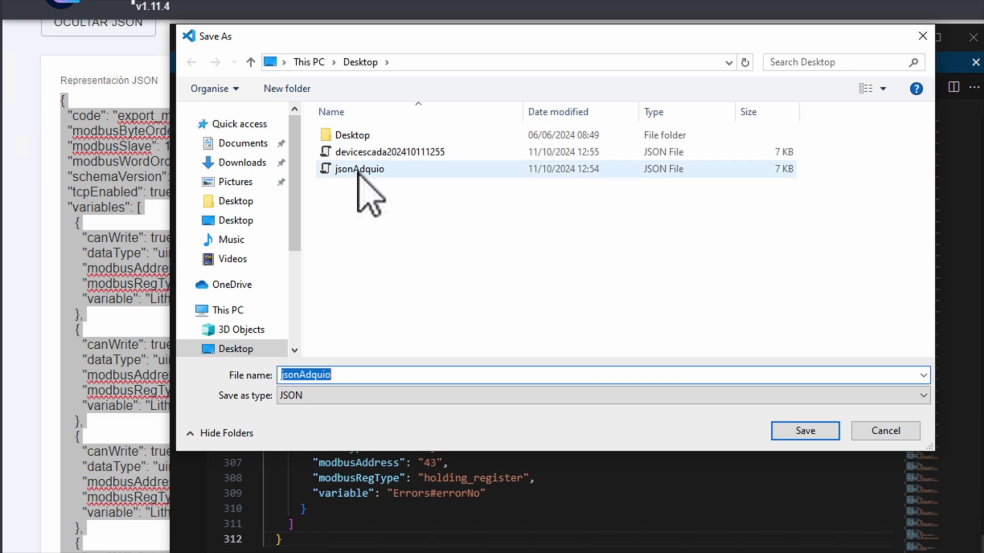
{"action": "left_click", "coordinate": [361, 171]}
{"action": "left_click", "coordinate": [784, 419]}
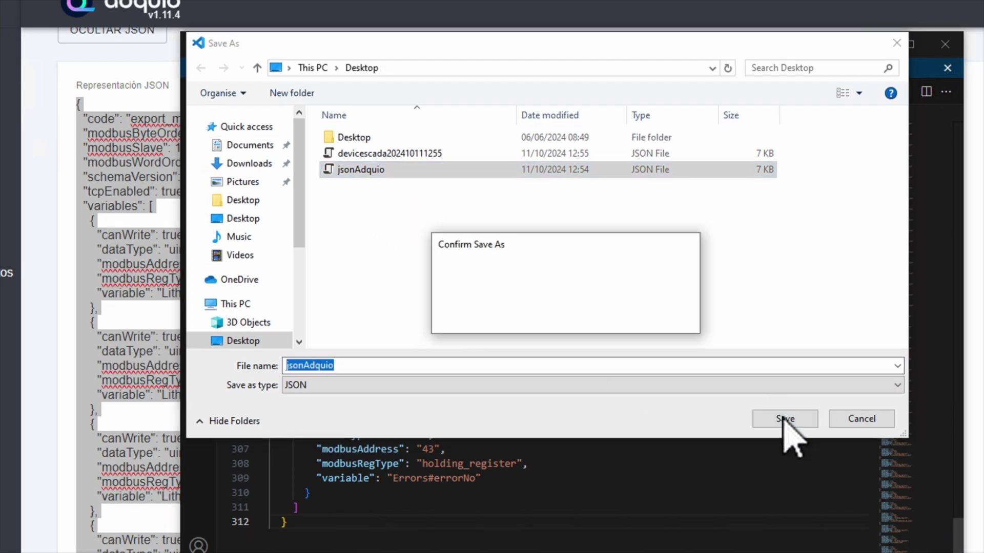
{"action": "left_click", "coordinate": [612, 318]}
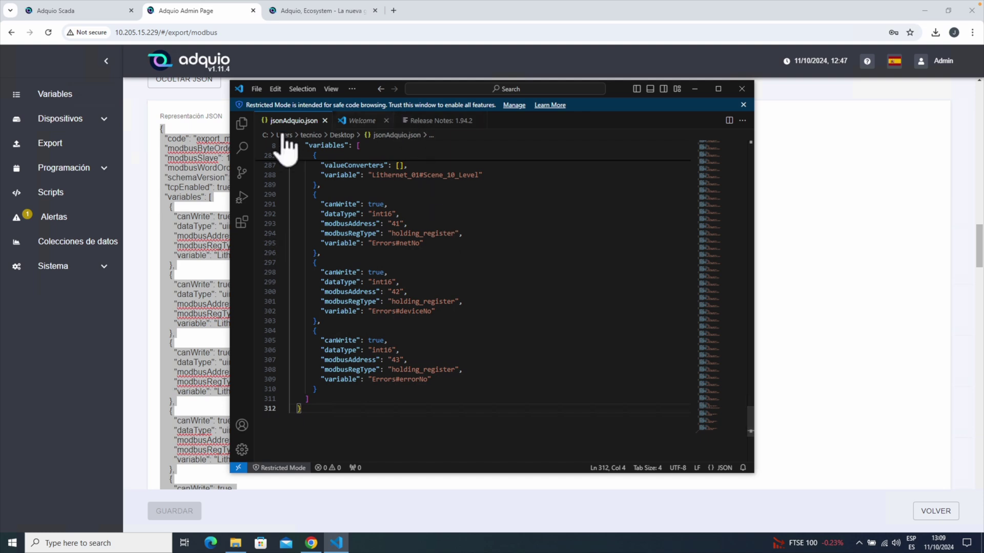
Return to the export page, review its variables and JSON, then switch to the adquio.com tab
{"action": "left_click", "coordinate": [802, 203]}
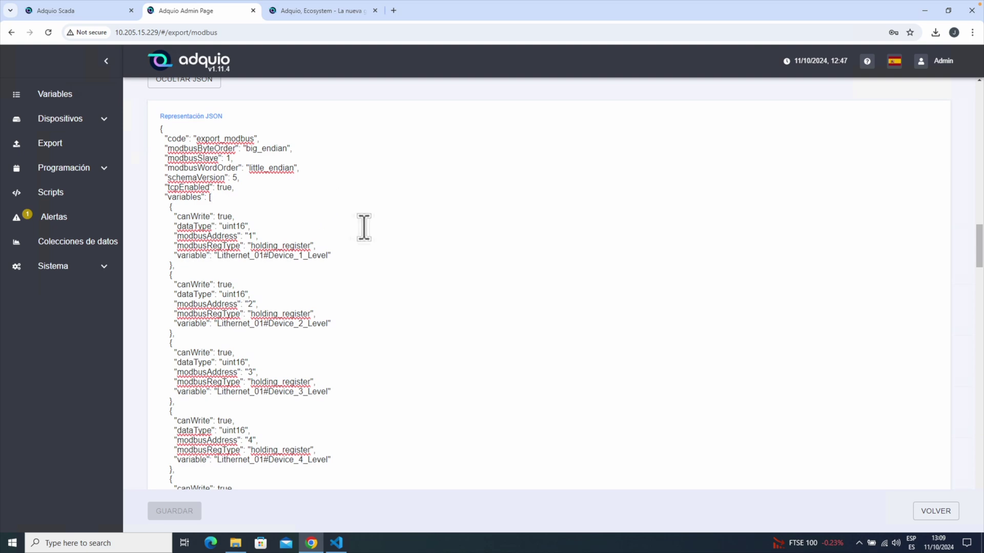
{"action": "scroll", "coordinate": [362, 226], "scroll_direction": "down", "scroll_amount": 3}
{"action": "scroll", "coordinate": [365, 225], "scroll_direction": "up", "scroll_amount": 10}
{"action": "scroll", "coordinate": [358, 205], "scroll_direction": "up", "scroll_amount": 8}
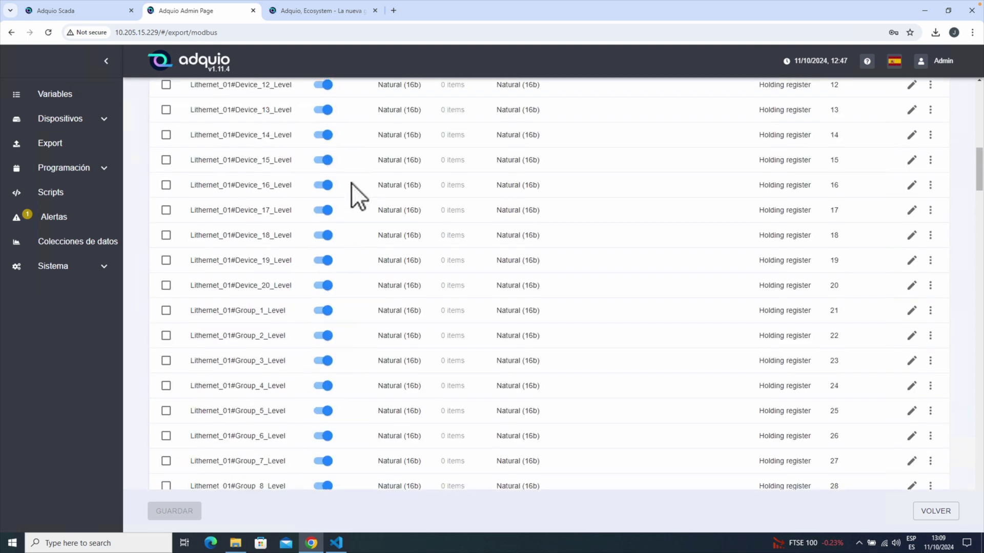
{"action": "scroll", "coordinate": [352, 183], "scroll_direction": "down", "scroll_amount": 13}
{"action": "scroll", "coordinate": [356, 200], "scroll_direction": "down", "scroll_amount": 1}
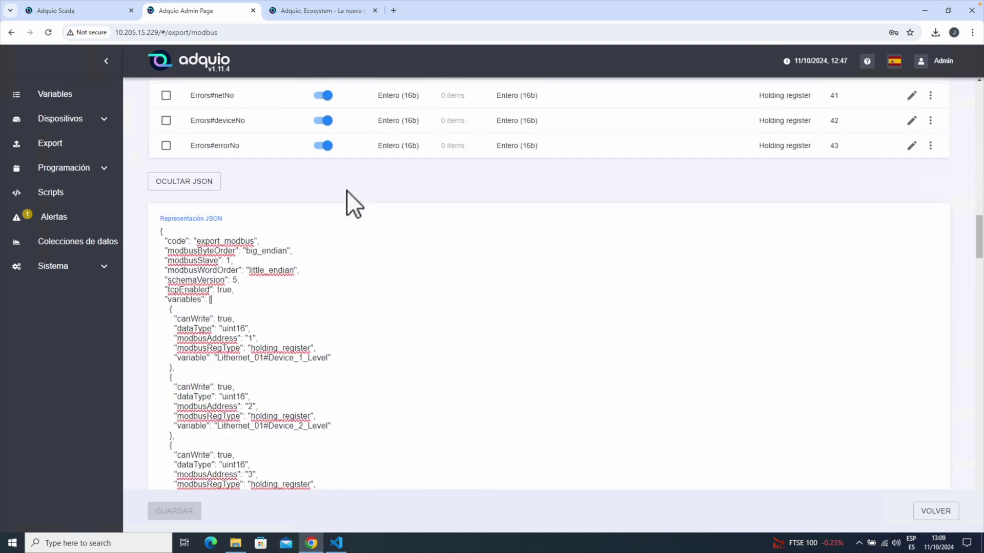
{"action": "left_click", "coordinate": [325, 11]}
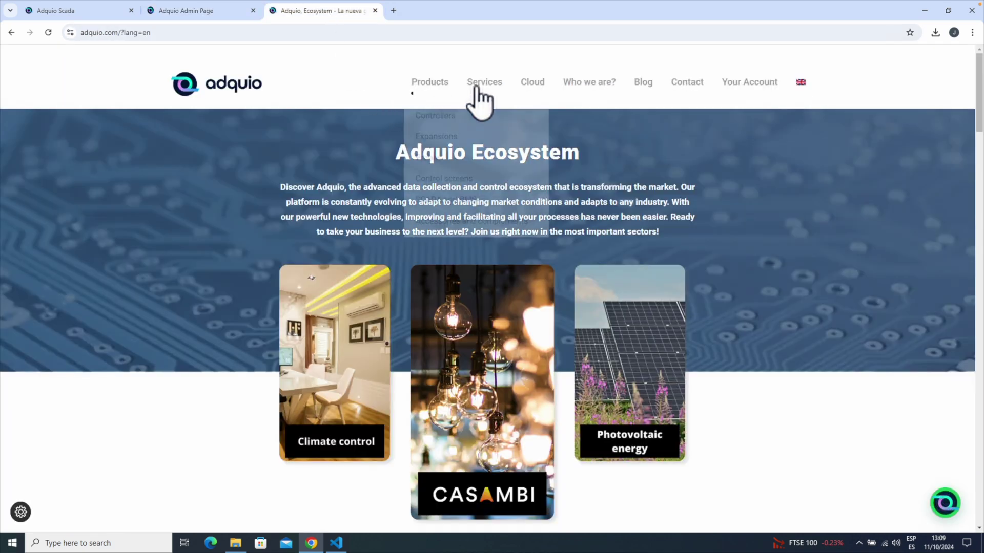
Navigate through Support and Downloads to the Adquio2SCADA article
{"action": "mouse_move", "coordinate": [481, 91]}
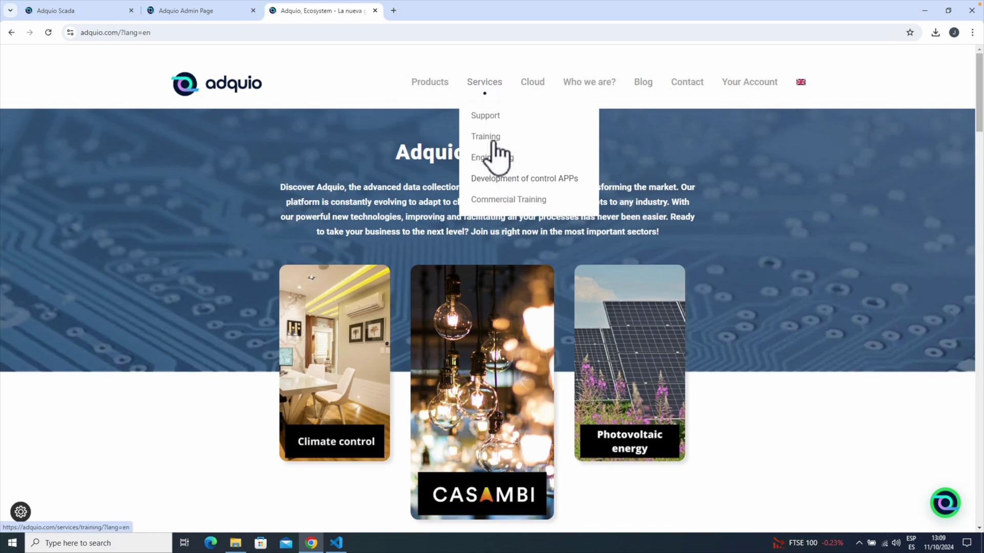
{"action": "left_click", "coordinate": [485, 115]}
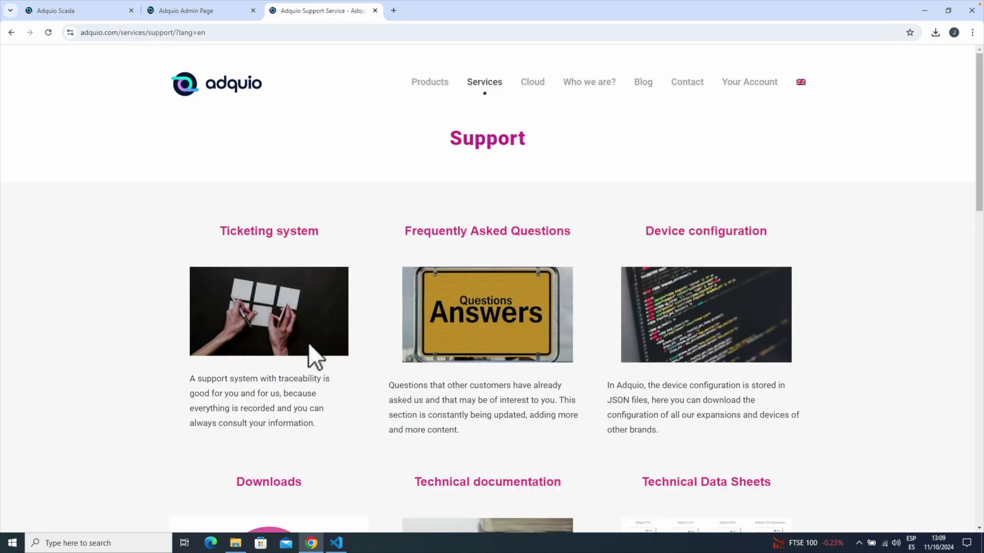
{"action": "scroll", "coordinate": [314, 358], "scroll_direction": "down", "scroll_amount": 4}
{"action": "left_click", "coordinate": [276, 353]}
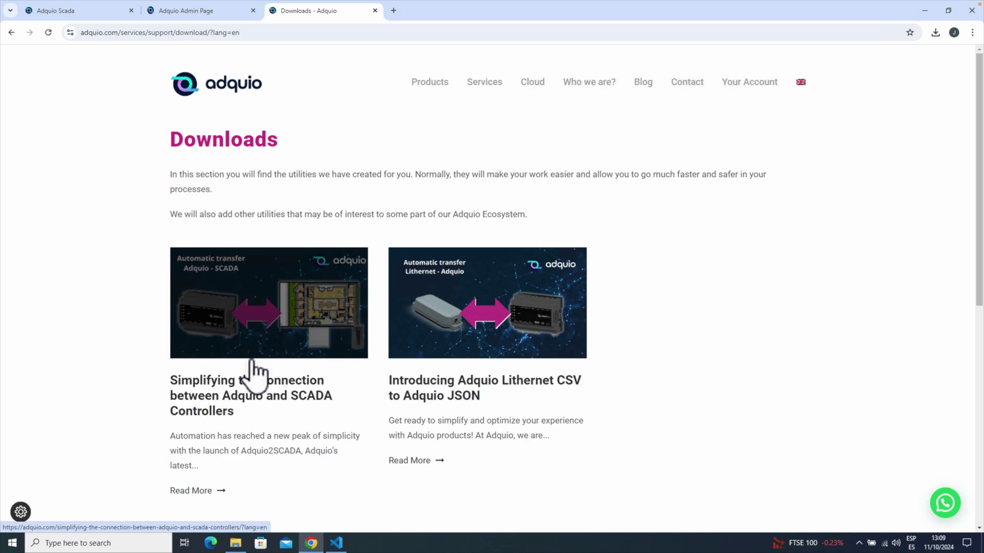
{"action": "left_click", "coordinate": [300, 313]}
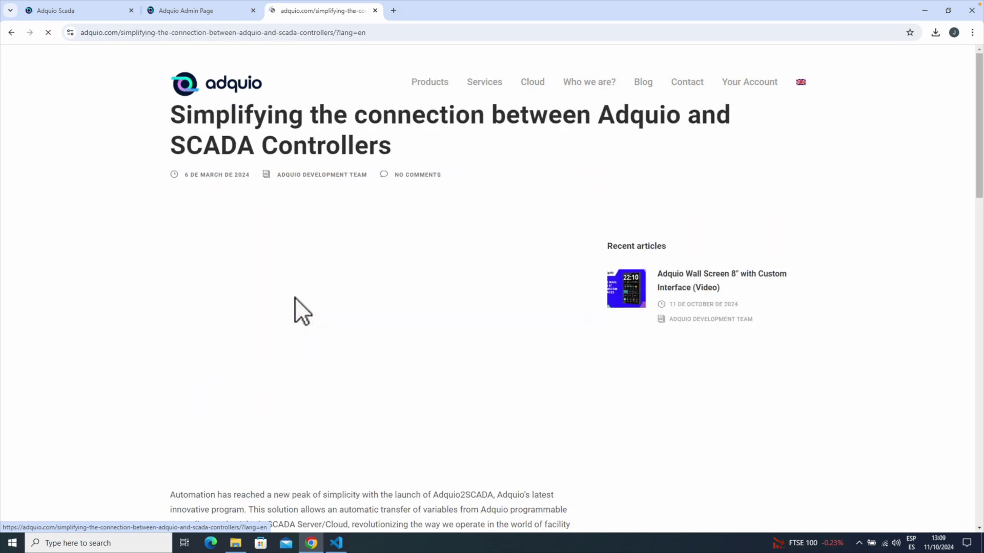
Download Adquio2SCADA.zip (6.8 MB) and show it in the Downloads folder
{"action": "scroll", "coordinate": [474, 308], "scroll_direction": "down", "scroll_amount": 15}
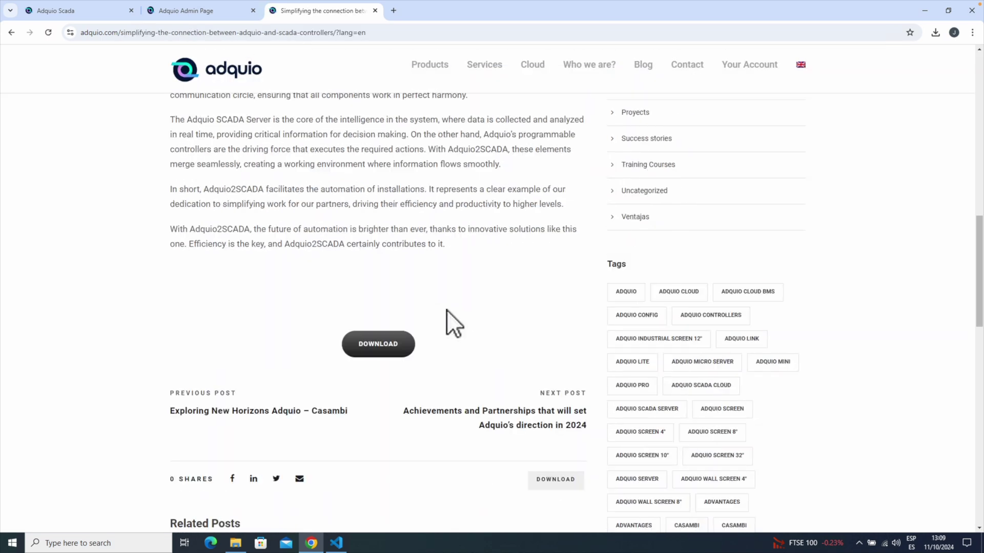
{"action": "left_click", "coordinate": [383, 343]}
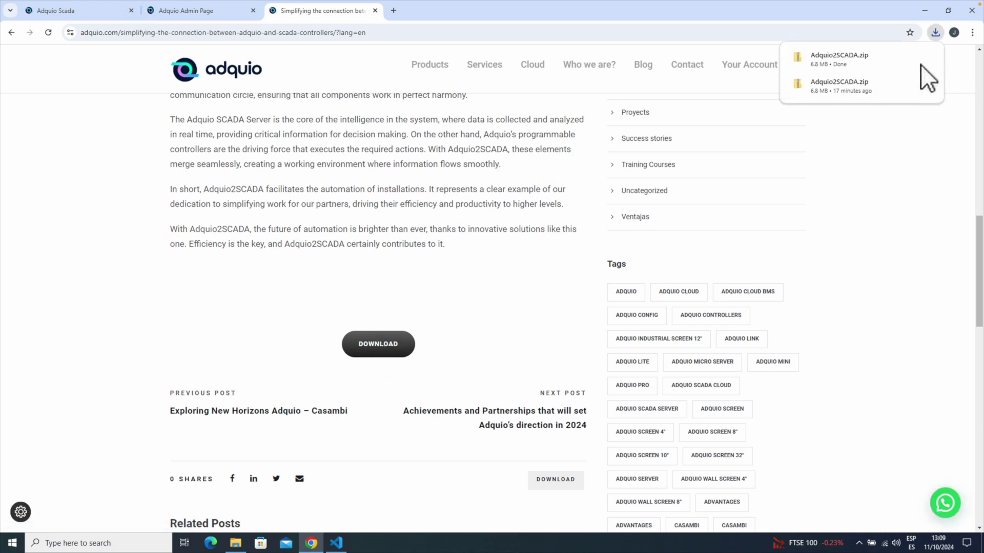
{"action": "left_click", "coordinate": [908, 57]}
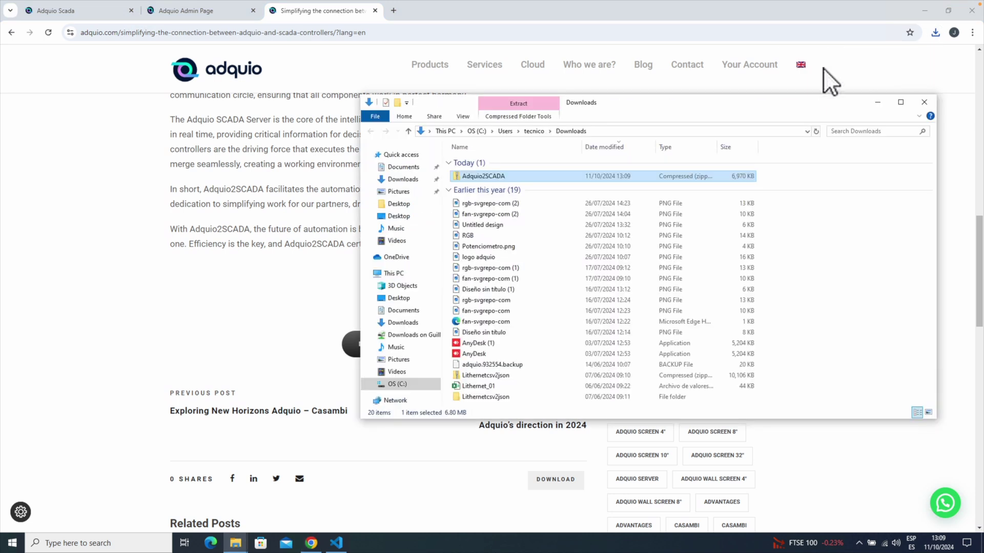
Extract Adquio2SCADA.zip into its Adquio2SCADA folder
{"action": "right_click", "coordinate": [481, 173]}
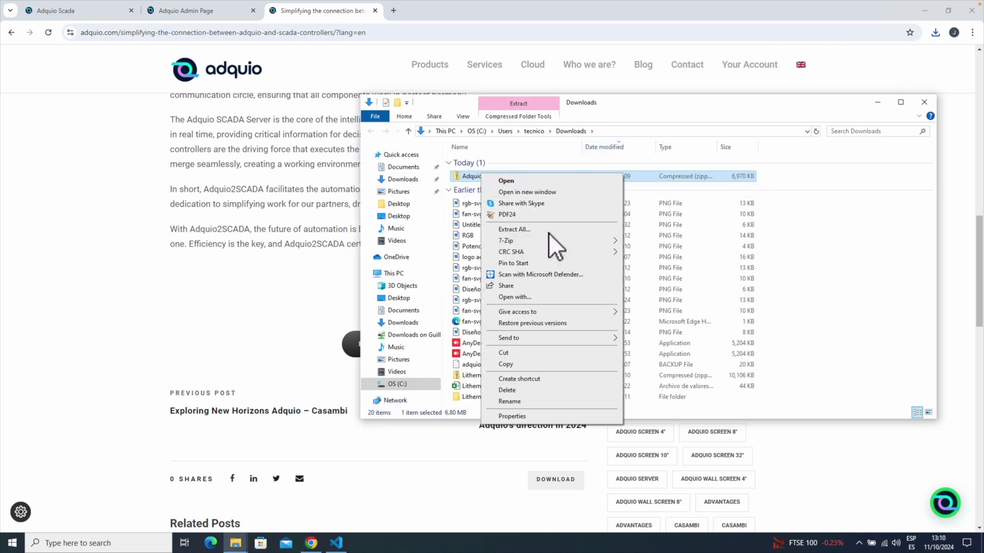
{"action": "left_click", "coordinate": [514, 229]}
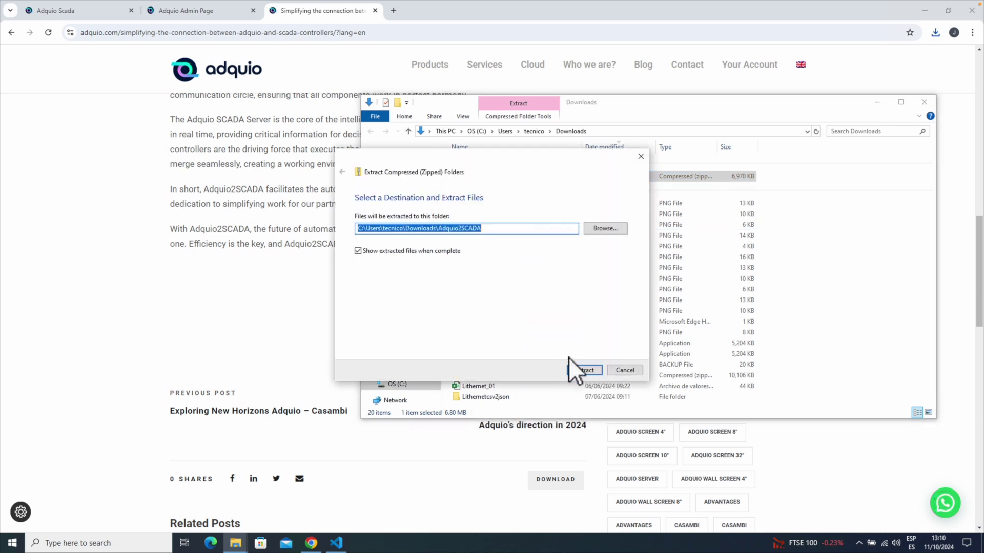
{"action": "left_click", "coordinate": [583, 370]}
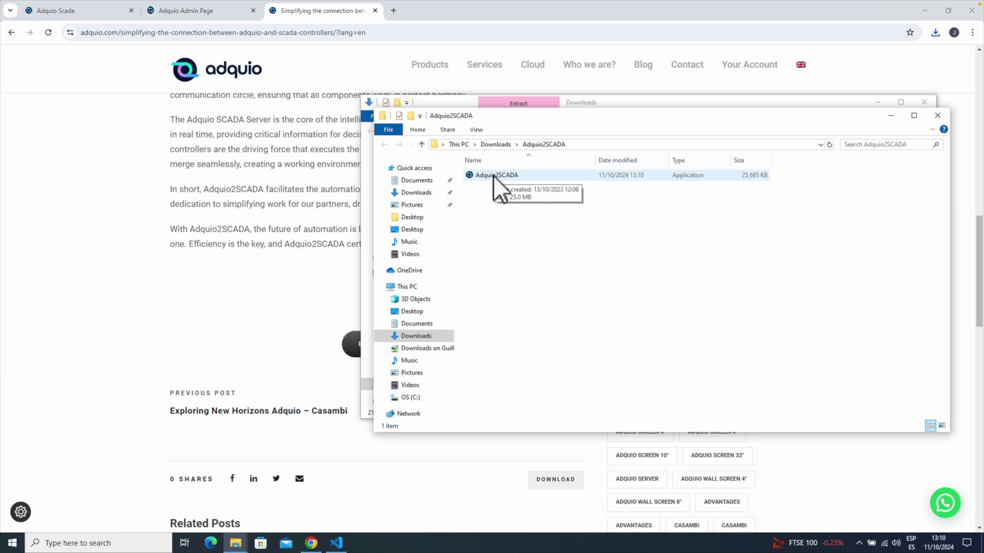
Move the Adquio2SCADA application to the Desktop, close Explorer and minimize Chrome
{"action": "left_click", "coordinate": [491, 175]}
{"action": "left_click_drag", "start_coordinate": [484, 174], "coordinate": [420, 230]}
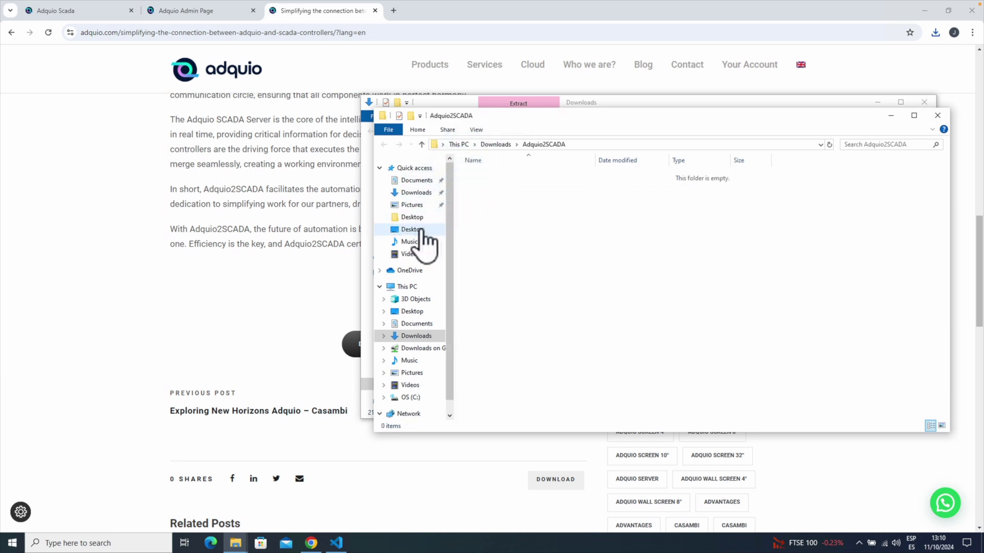
{"action": "left_click", "coordinate": [420, 230]}
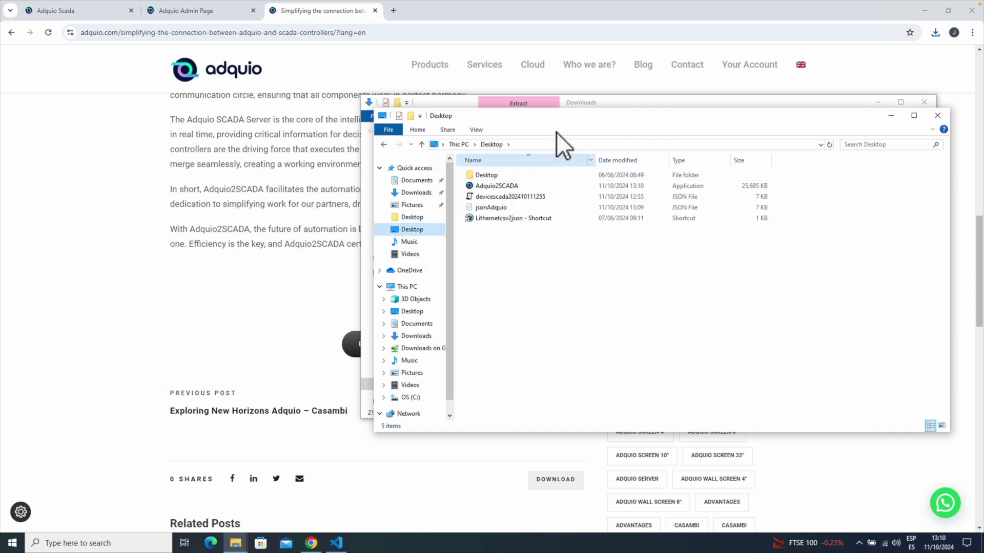
{"action": "left_click", "coordinate": [937, 115]}
{"action": "left_click", "coordinate": [928, 100]}
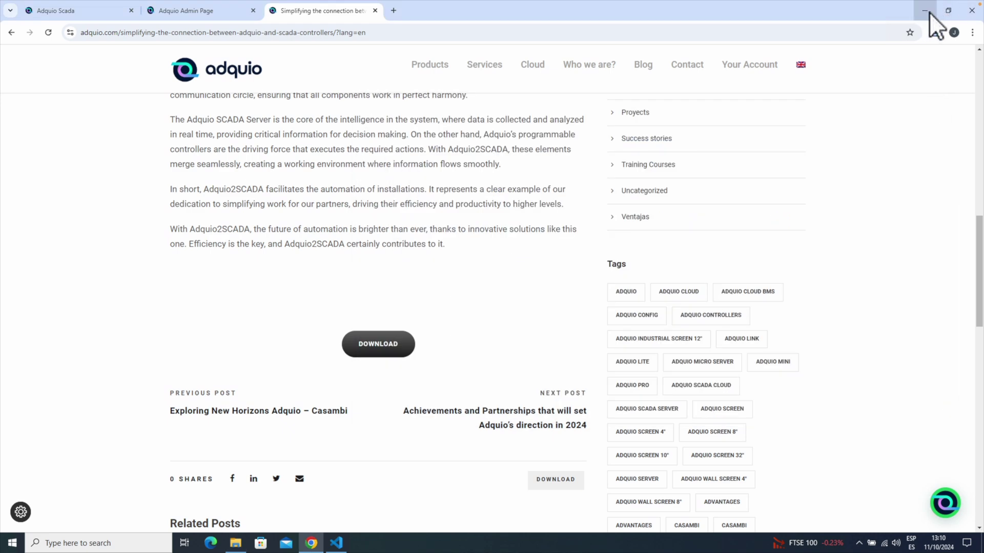
{"action": "left_click", "coordinate": [927, 11]}
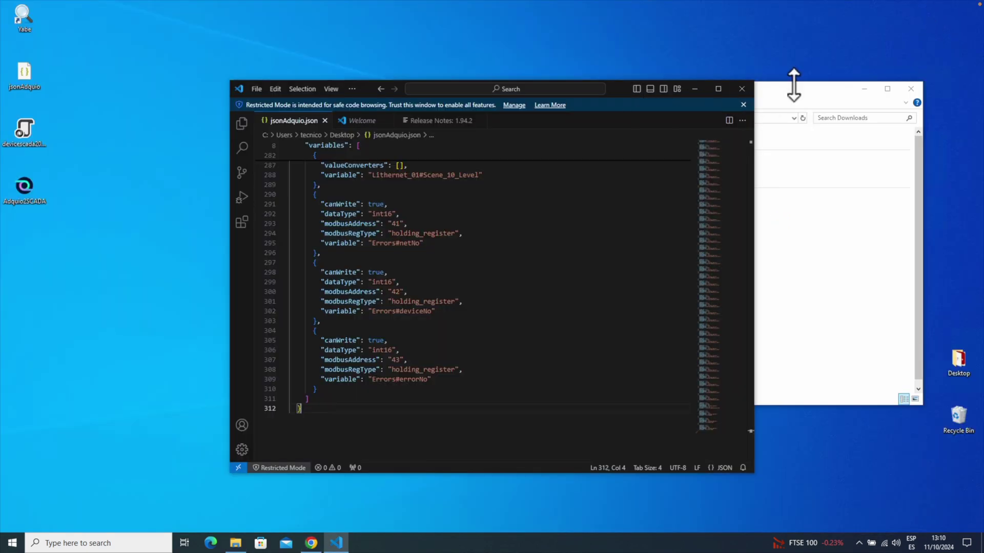
Launch Adquio2SCADA from the Desktop, allowing it through SmartScreen with Run anyway
{"action": "left_click", "coordinate": [750, 89]}
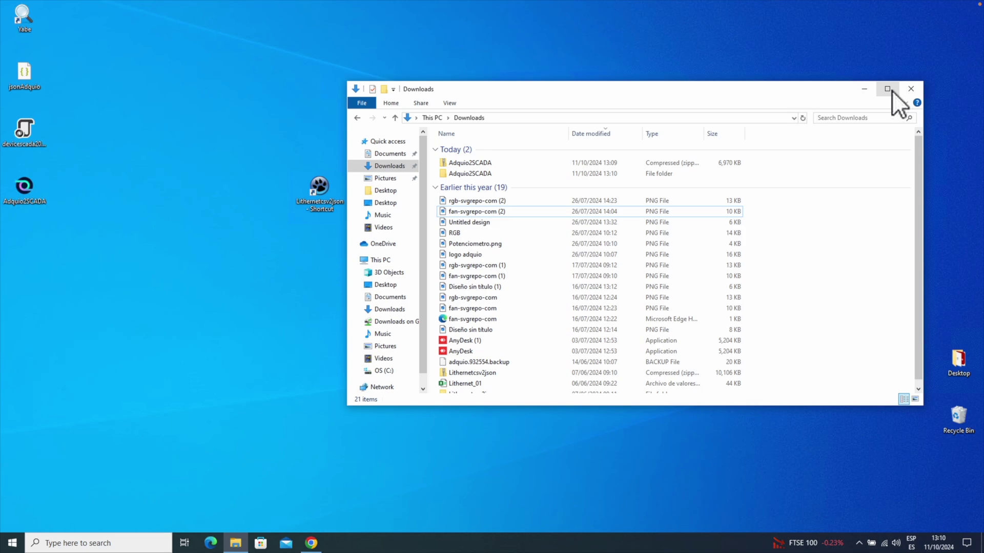
{"action": "left_click", "coordinate": [911, 90]}
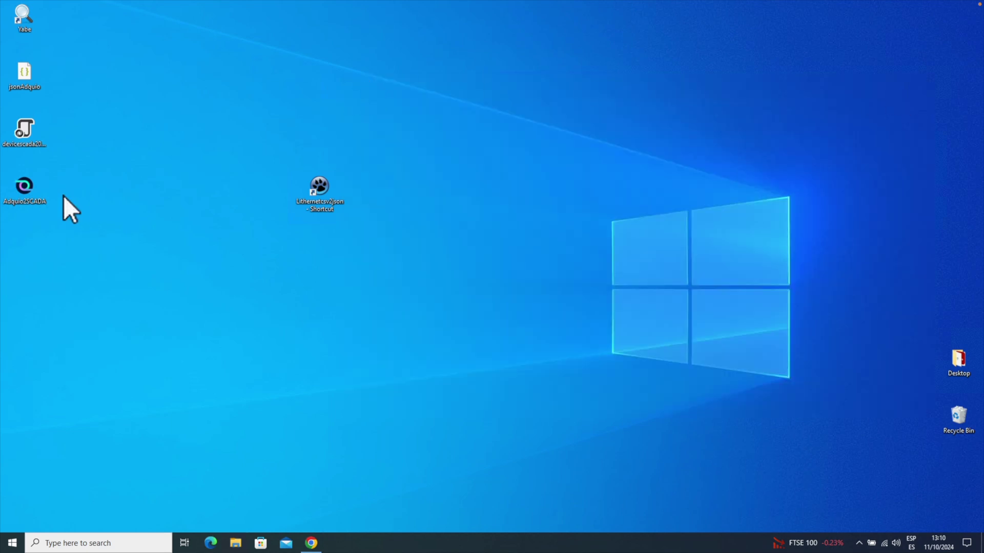
{"action": "left_click_drag", "start_coordinate": [21, 191], "coordinate": [367, 187]}
{"action": "double_click", "coordinate": [367, 185]}
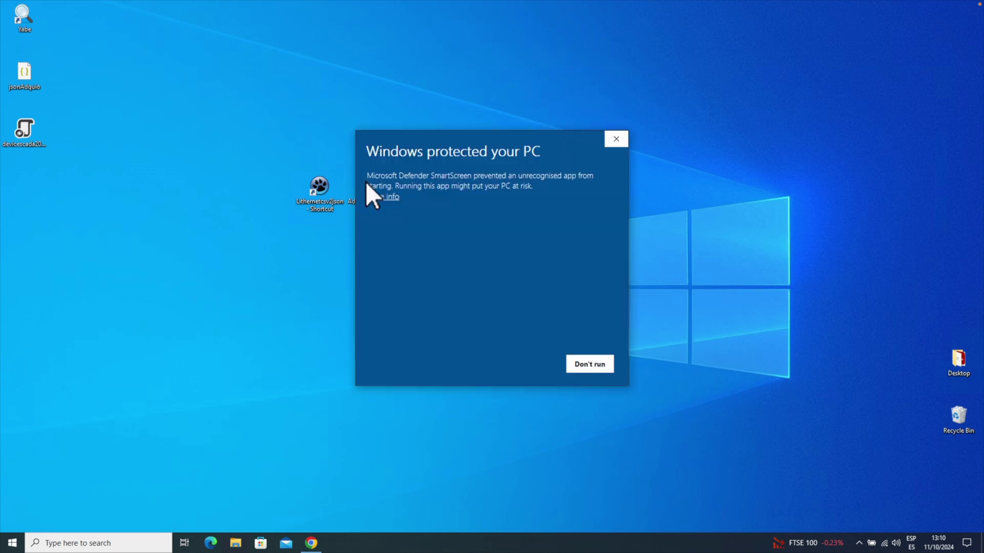
{"action": "left_click", "coordinate": [390, 197]}
{"action": "left_click", "coordinate": [528, 361]}
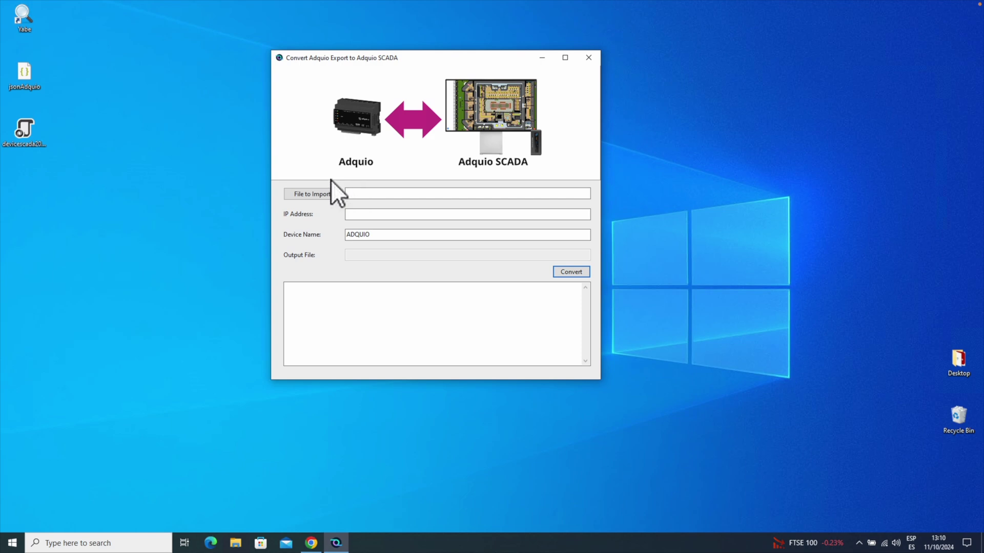
Load jsonAdquio.json as the converter's import file
{"action": "left_click", "coordinate": [314, 195]}
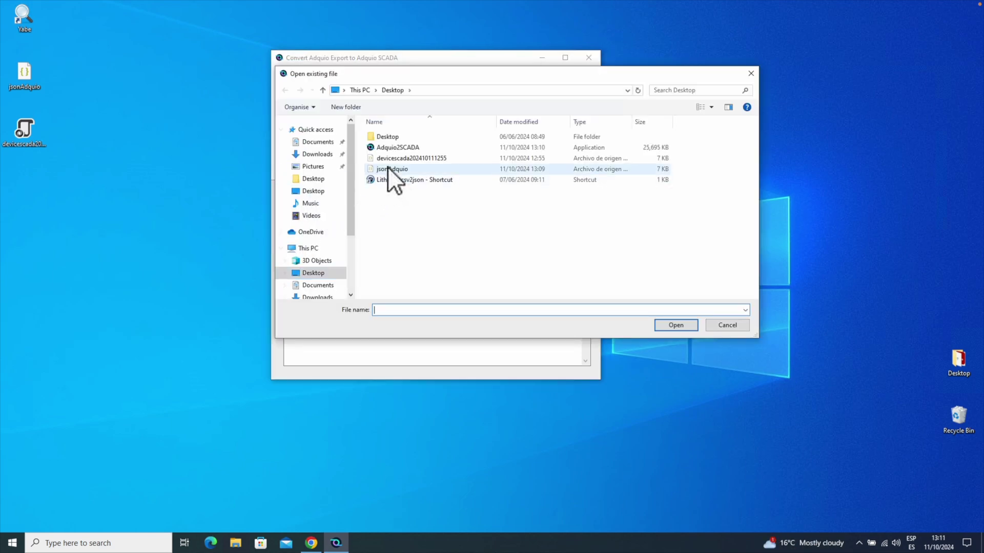
{"action": "left_click", "coordinate": [387, 168]}
{"action": "left_click", "coordinate": [674, 325]}
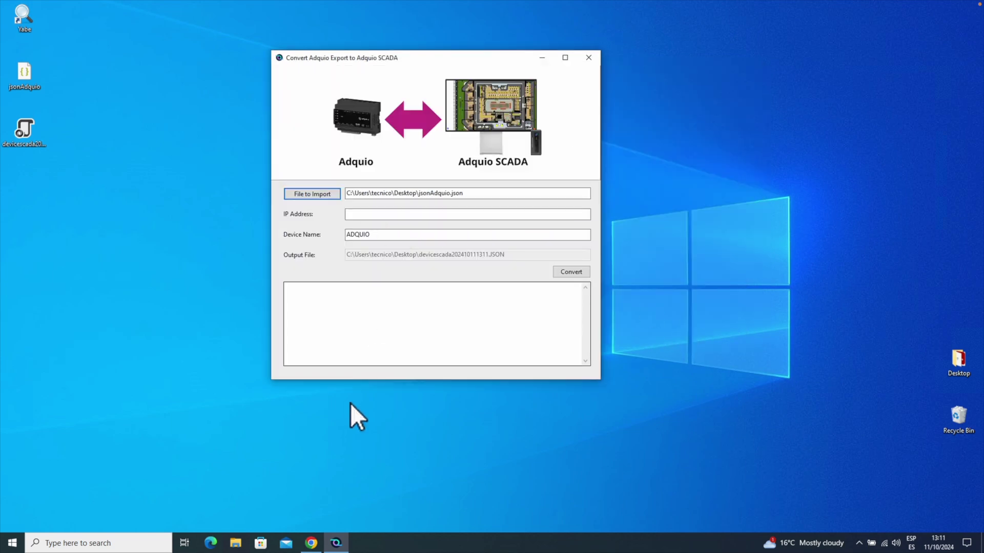
{"action": "left_click", "coordinate": [311, 543]}
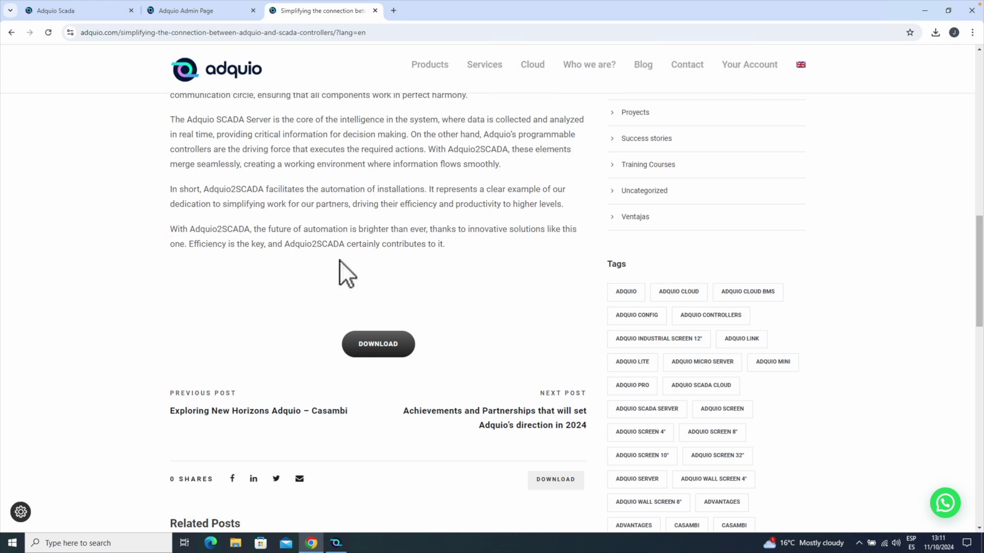
Copy the device IP 10.205.15.229 from Sistema > Red and return to Adquio2SCADA
{"action": "left_click", "coordinate": [183, 11]}
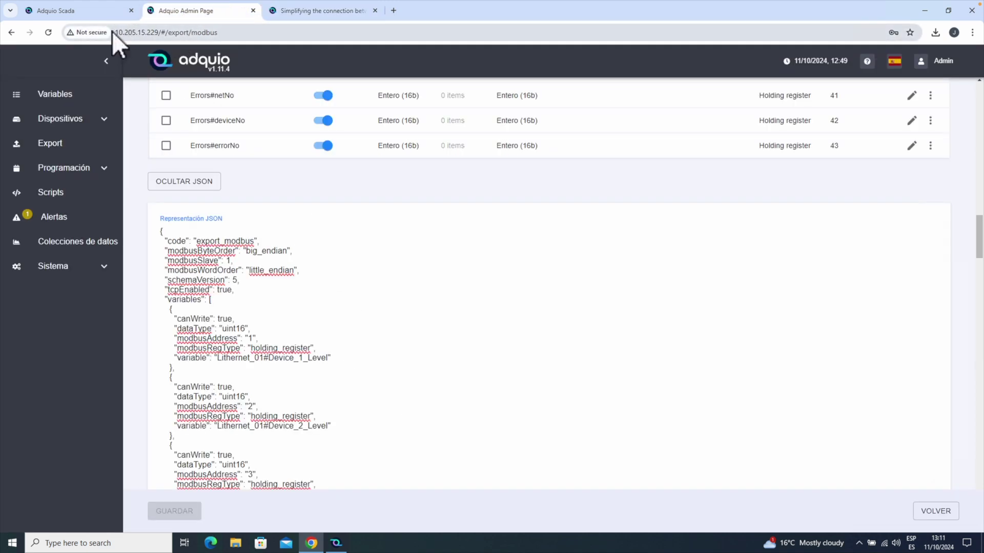
{"action": "left_click", "coordinate": [62, 271]}
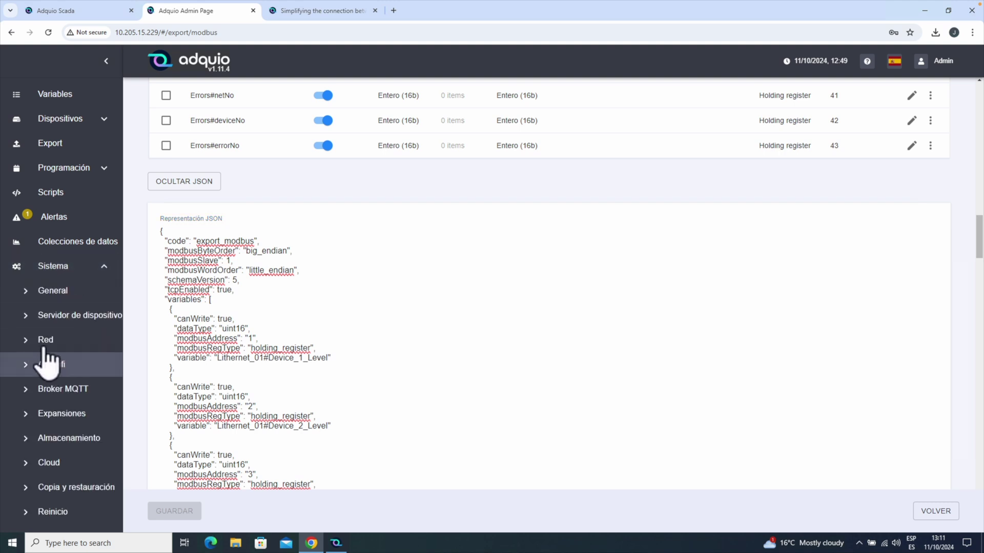
{"action": "left_click", "coordinate": [46, 343]}
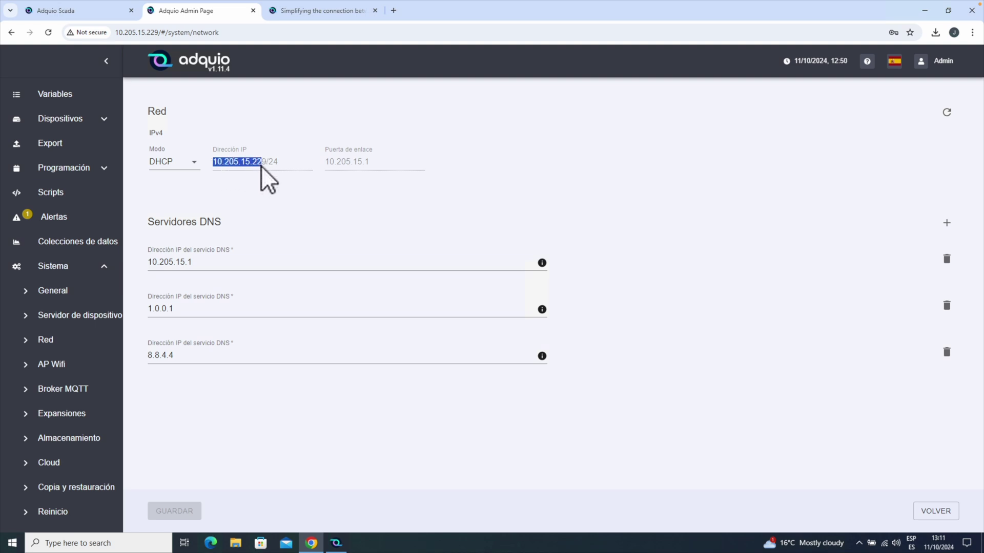
{"action": "right_click", "coordinate": [248, 161]}
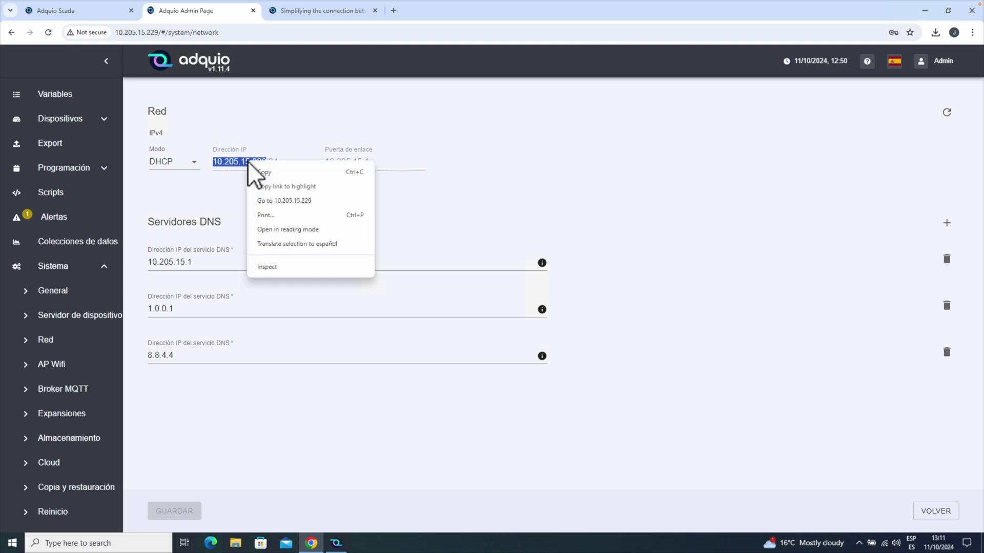
{"action": "left_click", "coordinate": [293, 171]}
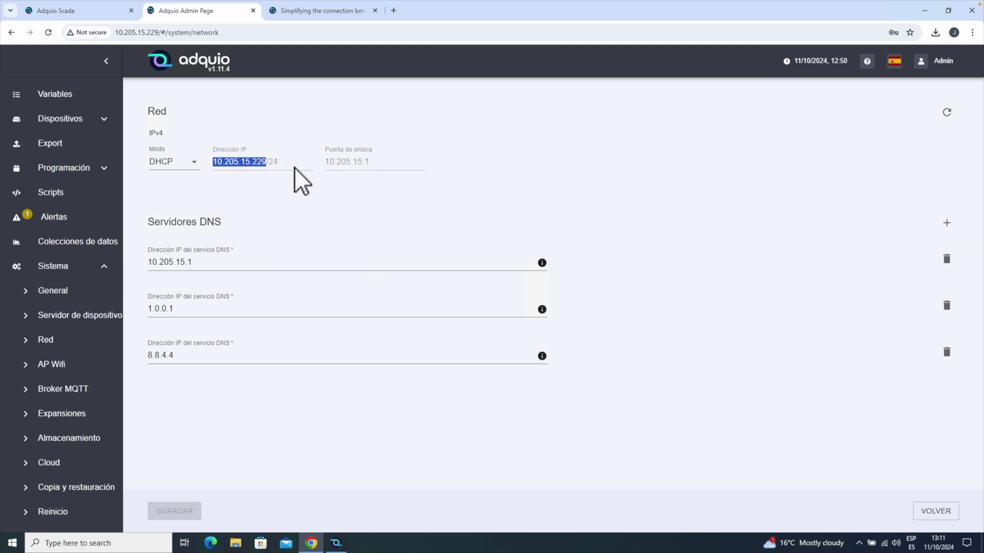
{"action": "left_click", "coordinate": [336, 543]}
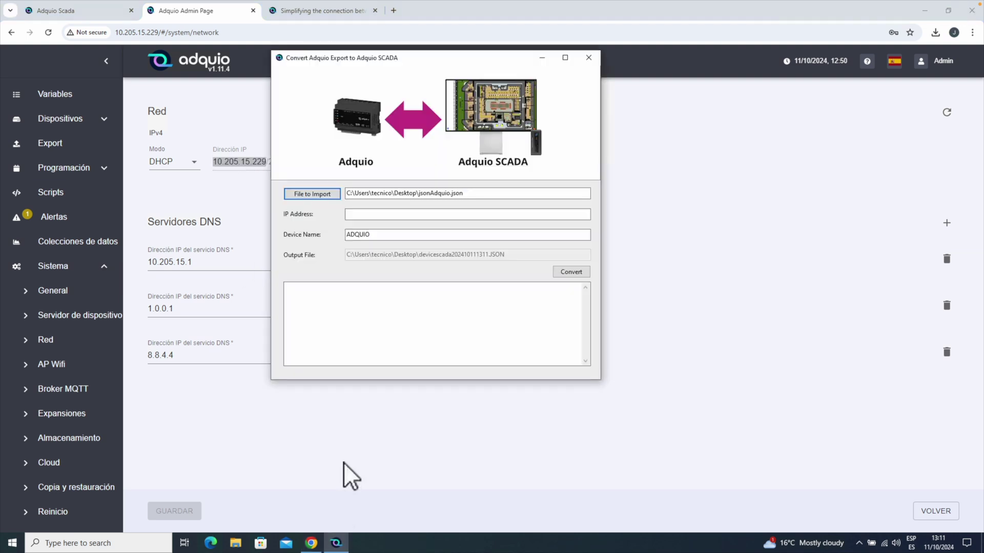
Paste IP 10.205.15.229 and replace the device name ADQUIO with Adquio_lite
{"action": "left_click", "coordinate": [377, 213]}
{"action": "right_click", "coordinate": [379, 214]}
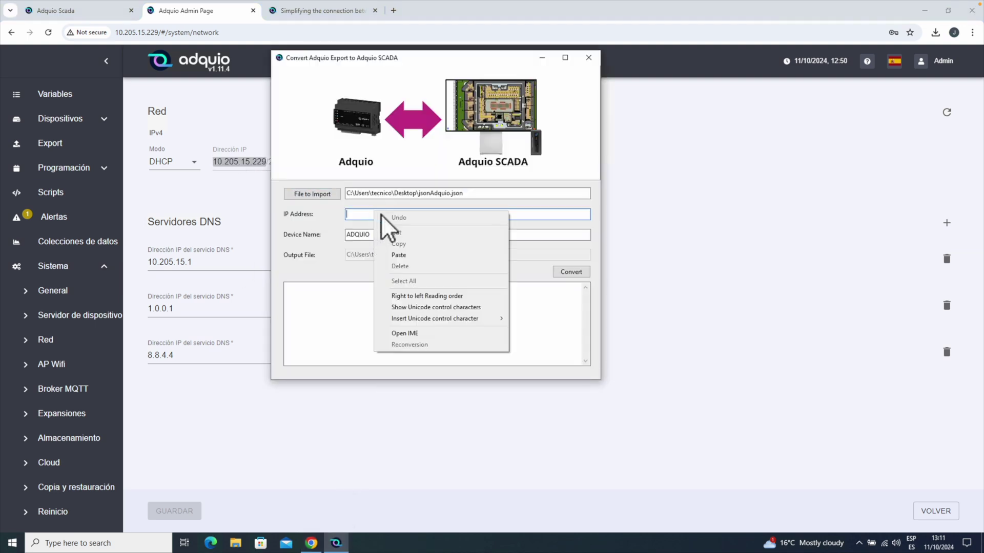
{"action": "left_click", "coordinate": [411, 255]}
{"action": "double_click", "coordinate": [402, 233]}
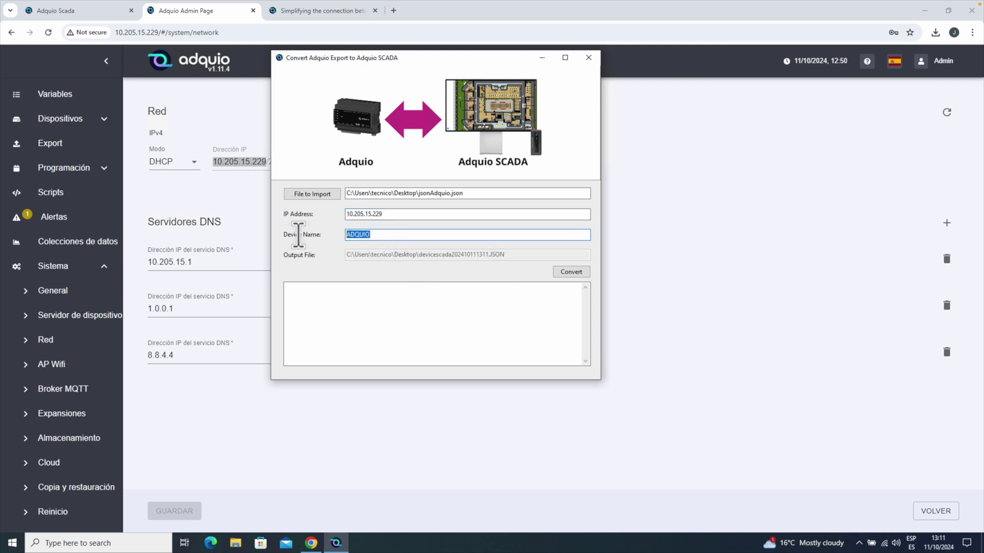
{"action": "type", "text": "Adquio_lite"}
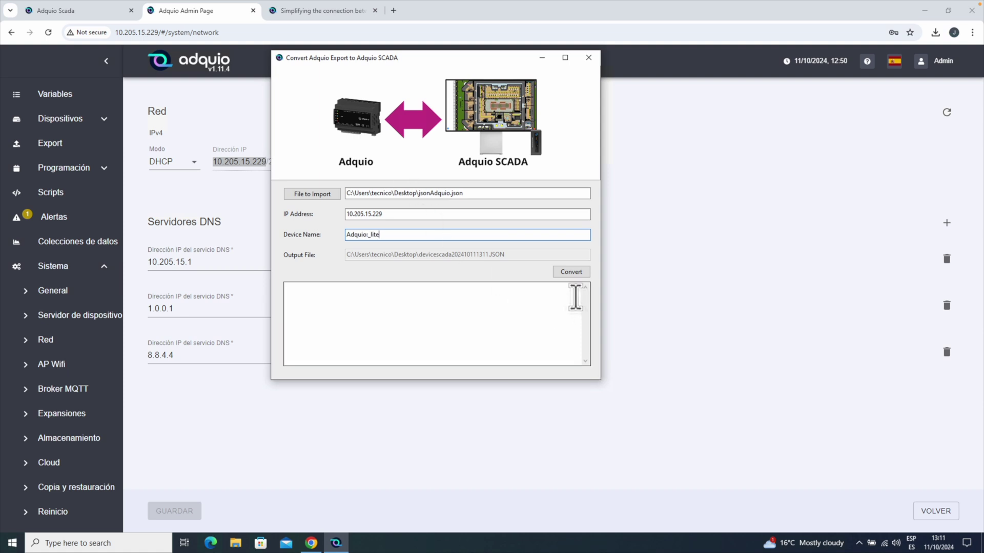
Convert the export, review the generated tag JSON, and close the converter
{"action": "left_click", "coordinate": [577, 272]}
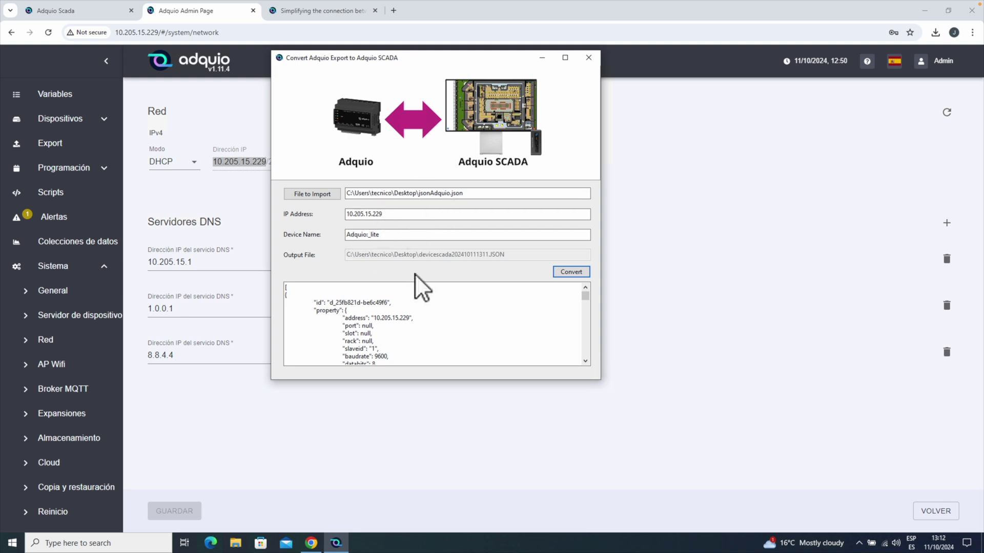
{"action": "scroll", "coordinate": [435, 323], "scroll_direction": "down", "scroll_amount": 10}
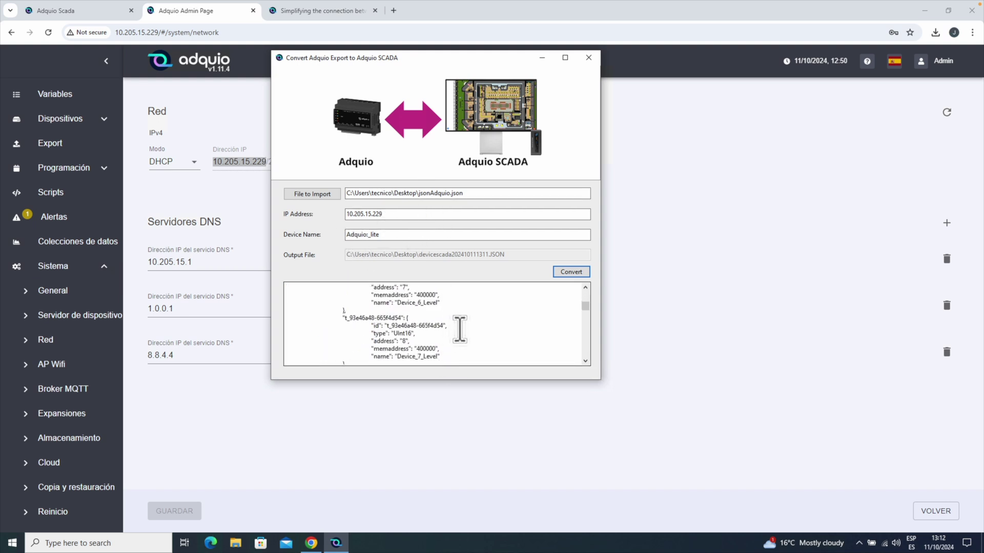
{"action": "scroll", "coordinate": [460, 329], "scroll_direction": "down", "scroll_amount": 10}
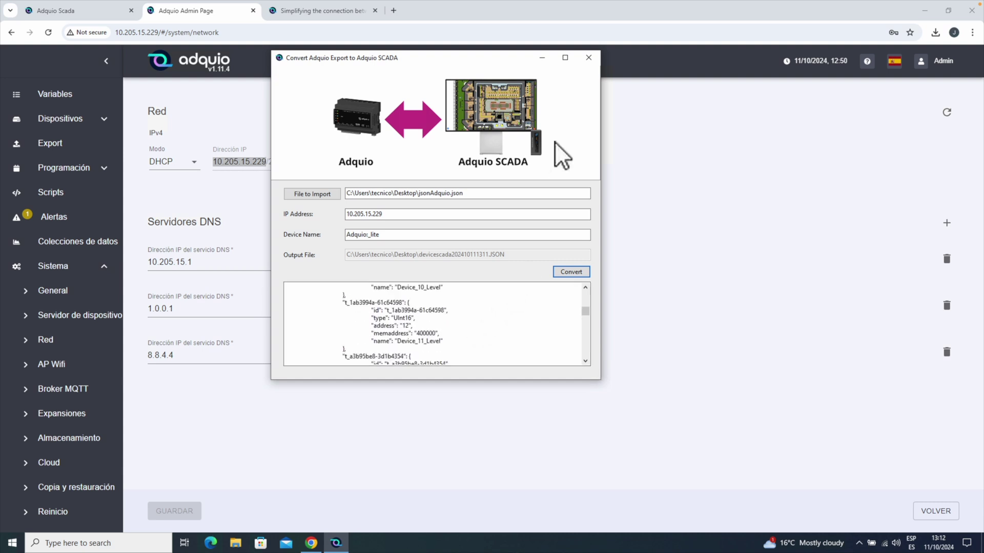
{"action": "left_click", "coordinate": [589, 57]}
Open Adquio Scada's Connections device settings and its device import options
{"action": "left_click", "coordinate": [91, 11]}
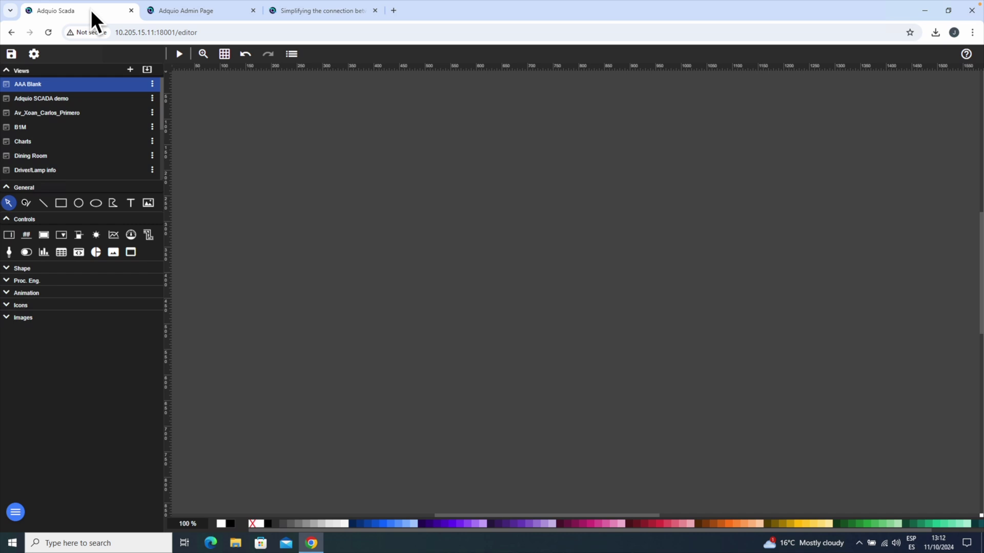
{"action": "left_click", "coordinate": [34, 53]}
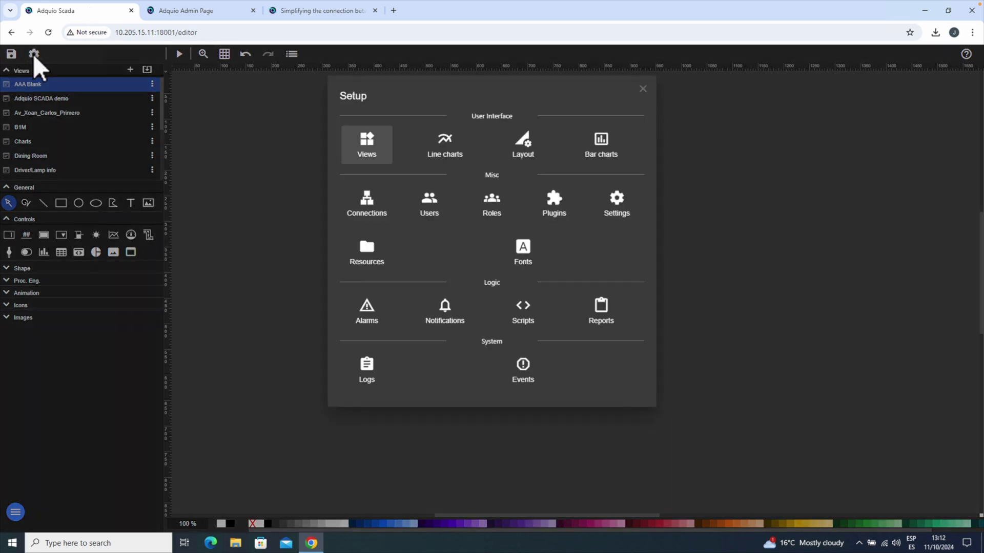
{"action": "left_click", "coordinate": [367, 205]}
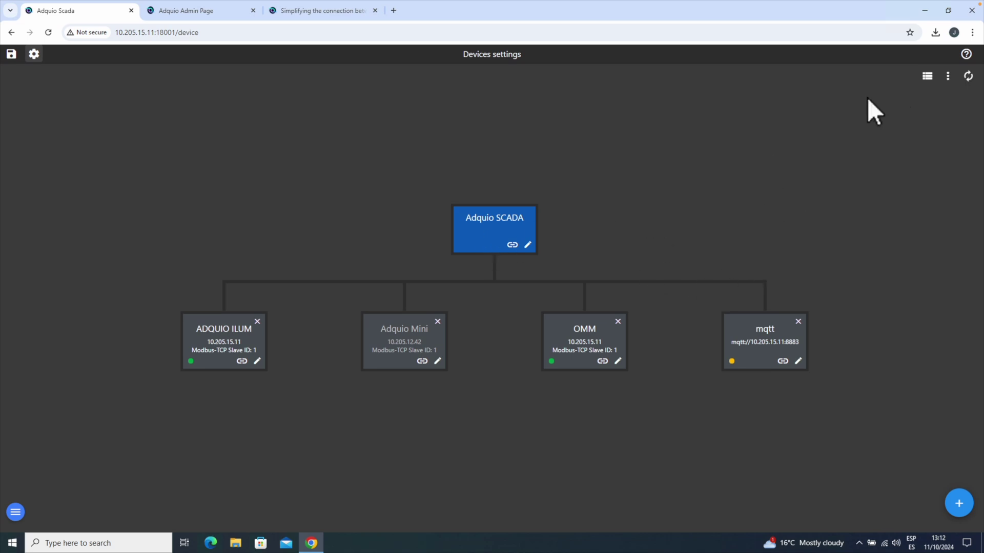
{"action": "left_click", "coordinate": [948, 75]}
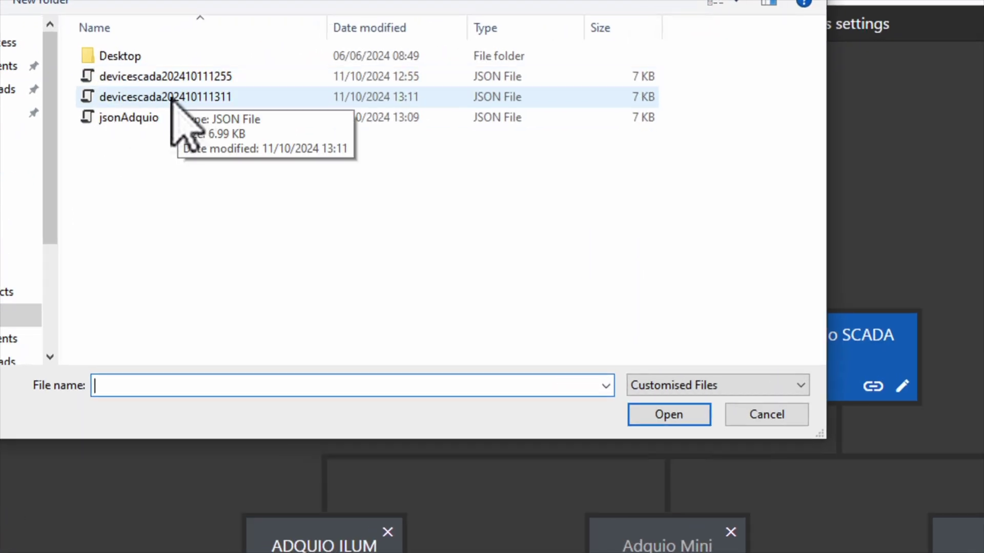
{"action": "left_click", "coordinate": [174, 99]}
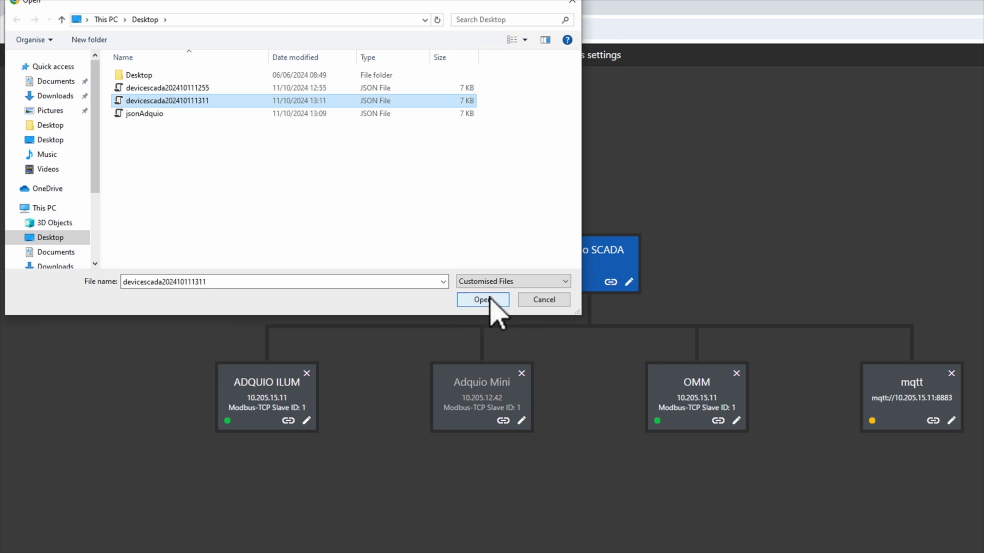
{"action": "left_click", "coordinate": [483, 300]}
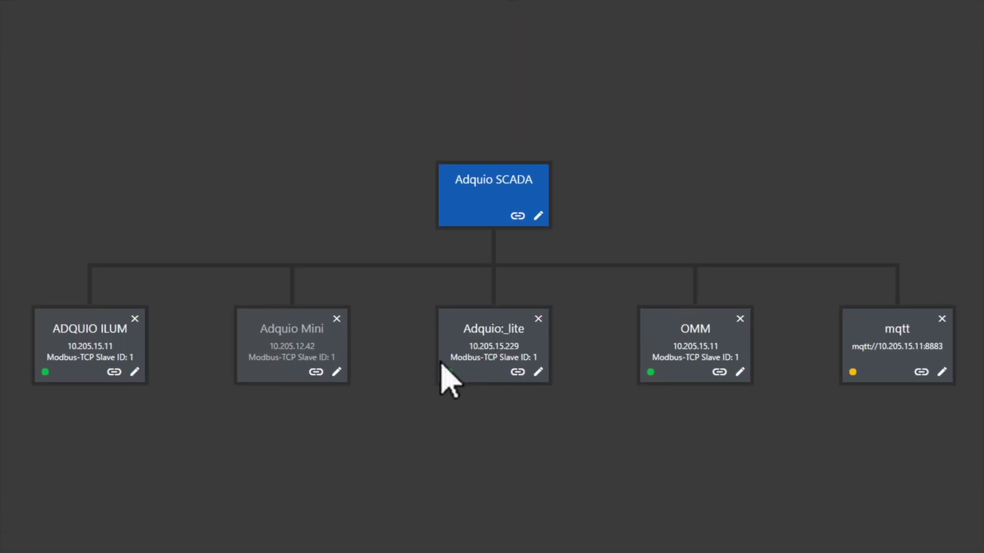
{"action": "left_click", "coordinate": [538, 372]}
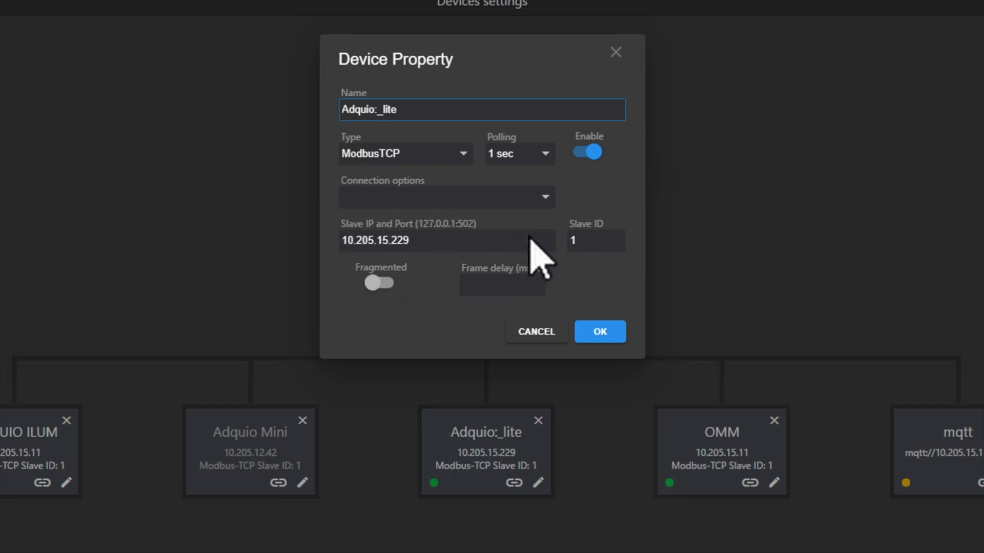
{"action": "left_click", "coordinate": [604, 336]}
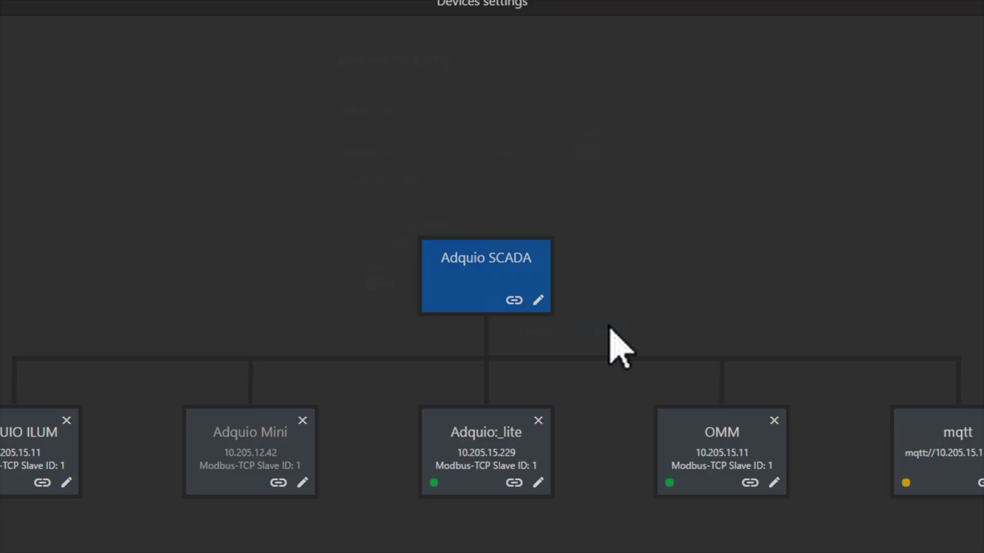
{"action": "left_click", "coordinate": [512, 483]}
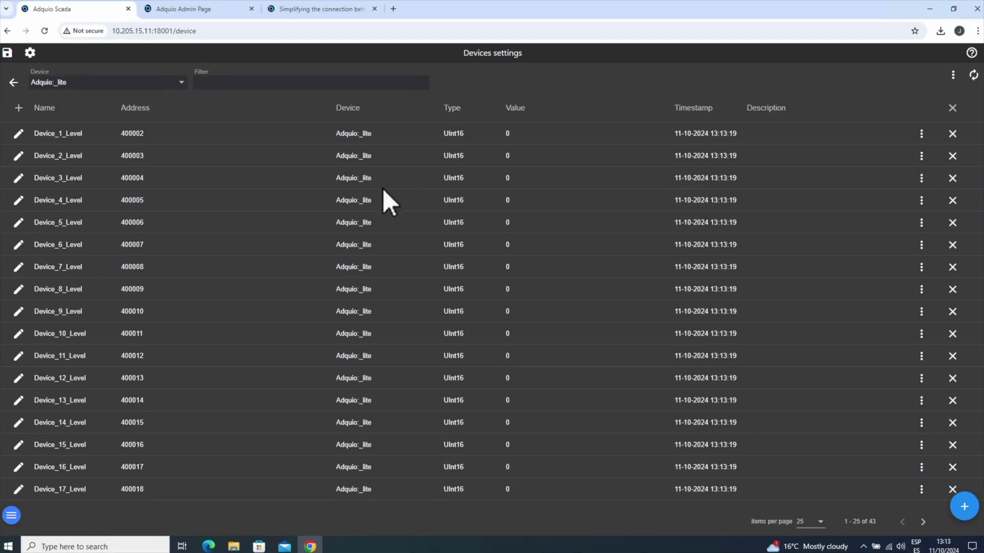
Scroll to Device_9_Level and review its UInt16 holding-register settings (offset 10, 400010) twice
{"action": "scroll", "coordinate": [82, 159], "scroll_direction": "down", "scroll_amount": 4}
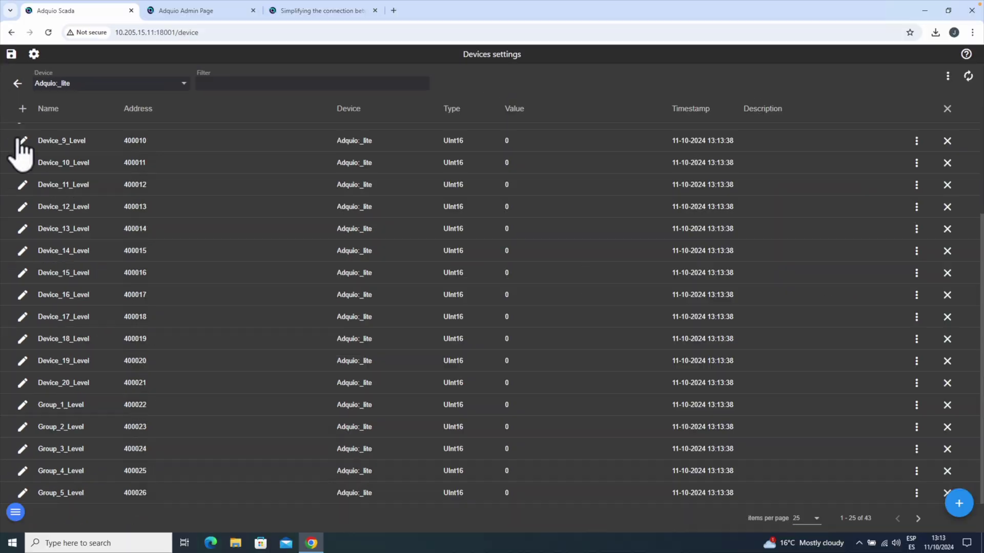
{"action": "left_click", "coordinate": [21, 141]}
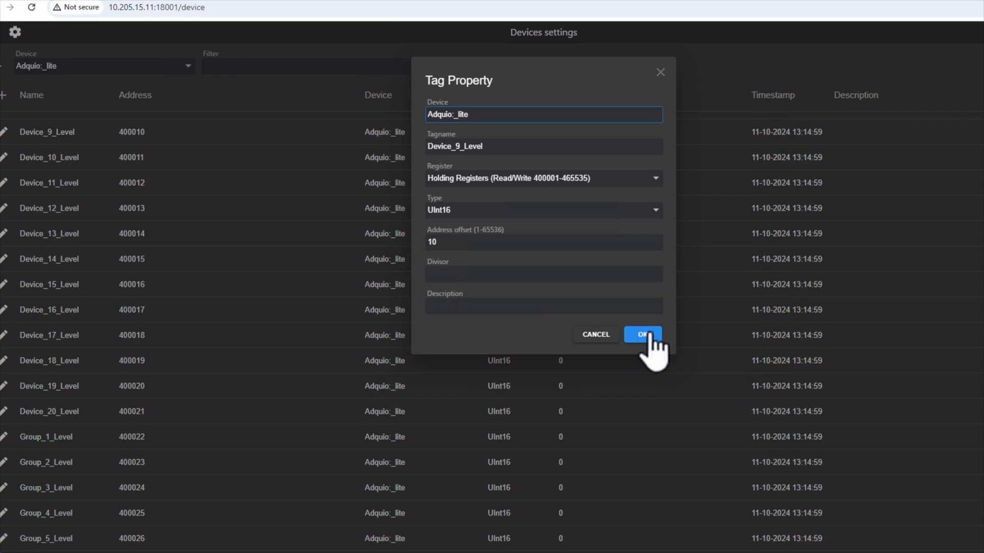
{"action": "left_click", "coordinate": [647, 335]}
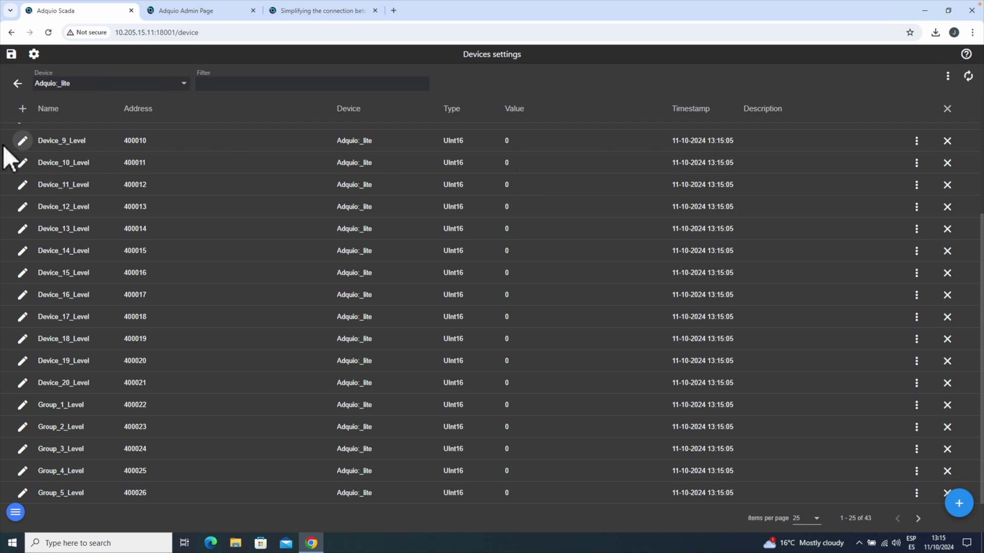
{"action": "left_click", "coordinate": [22, 141]}
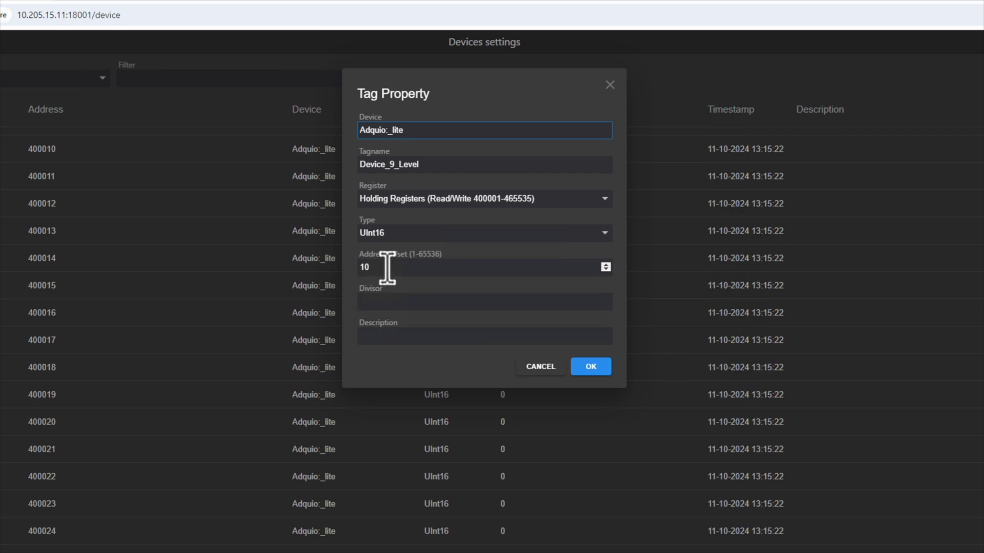
{"action": "left_click", "coordinate": [593, 369]}
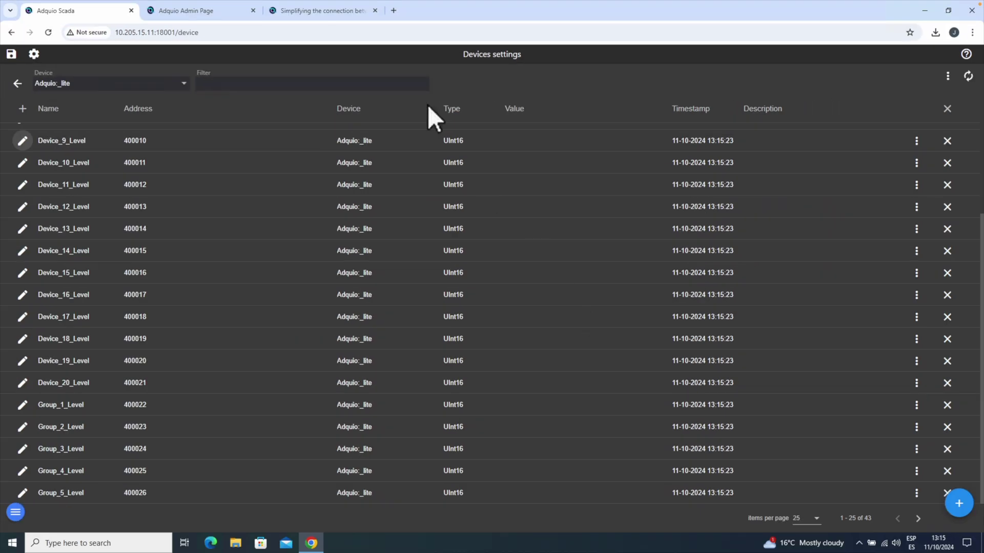
{"action": "left_click", "coordinate": [192, 10]}
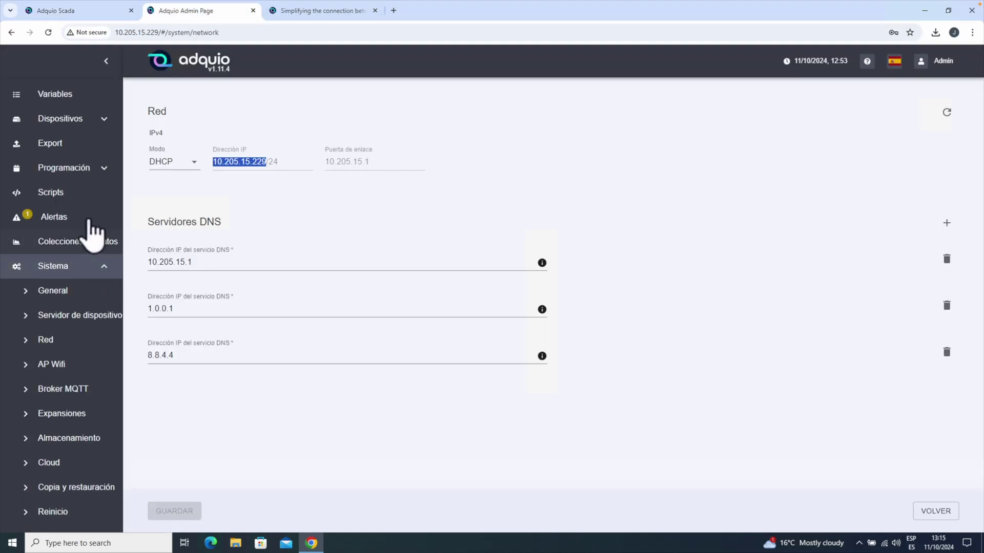
{"action": "left_click", "coordinate": [58, 144]}
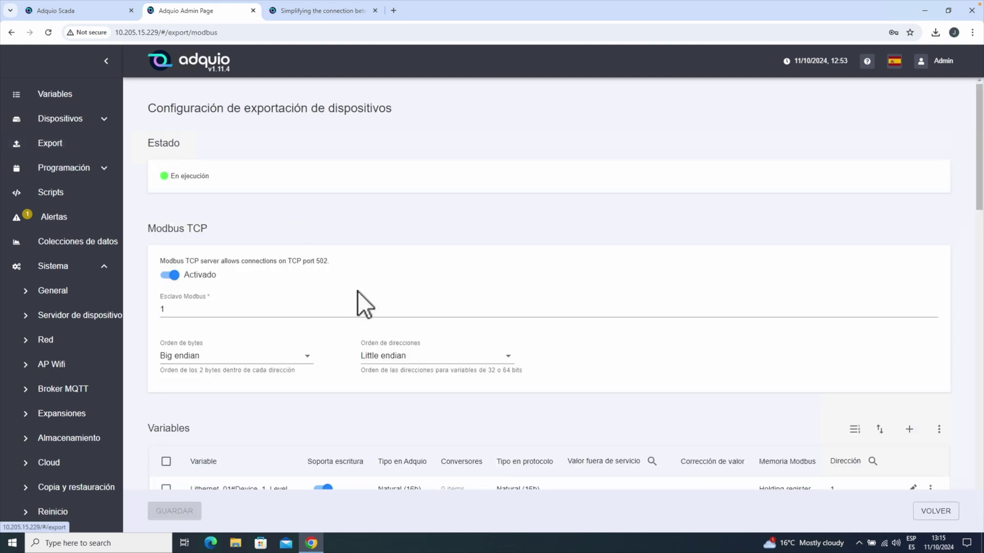
{"action": "scroll", "coordinate": [338, 287], "scroll_direction": "down", "scroll_amount": 4}
{"action": "scroll", "coordinate": [324, 290], "scroll_direction": "down", "scroll_amount": 5}
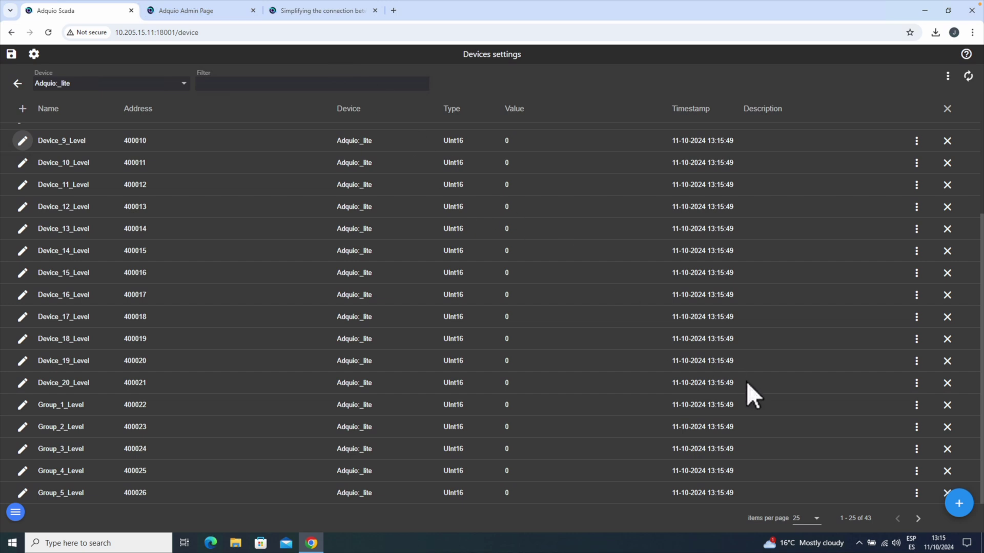
Return to the device tree showing Adquio:_lite among the five devices
{"action": "left_click", "coordinate": [17, 83]}
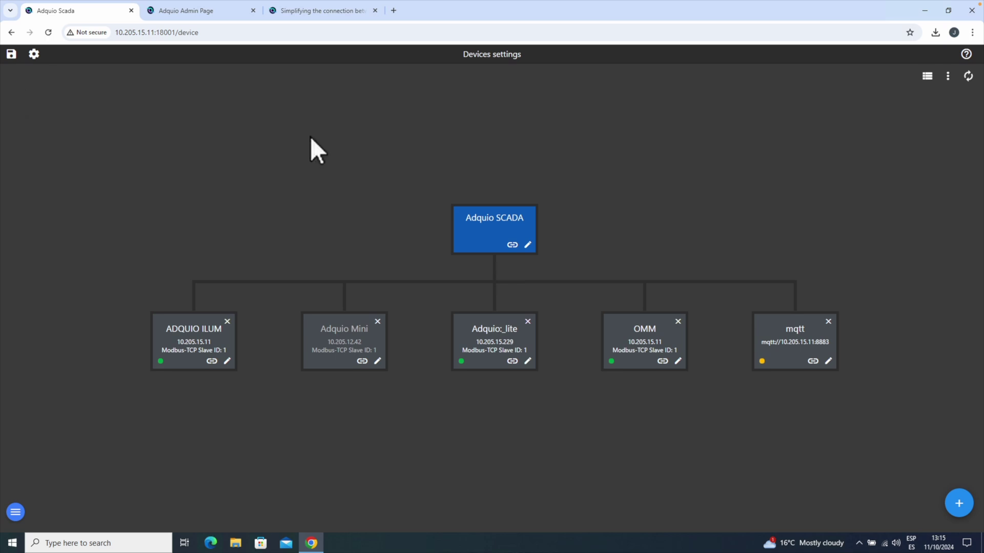